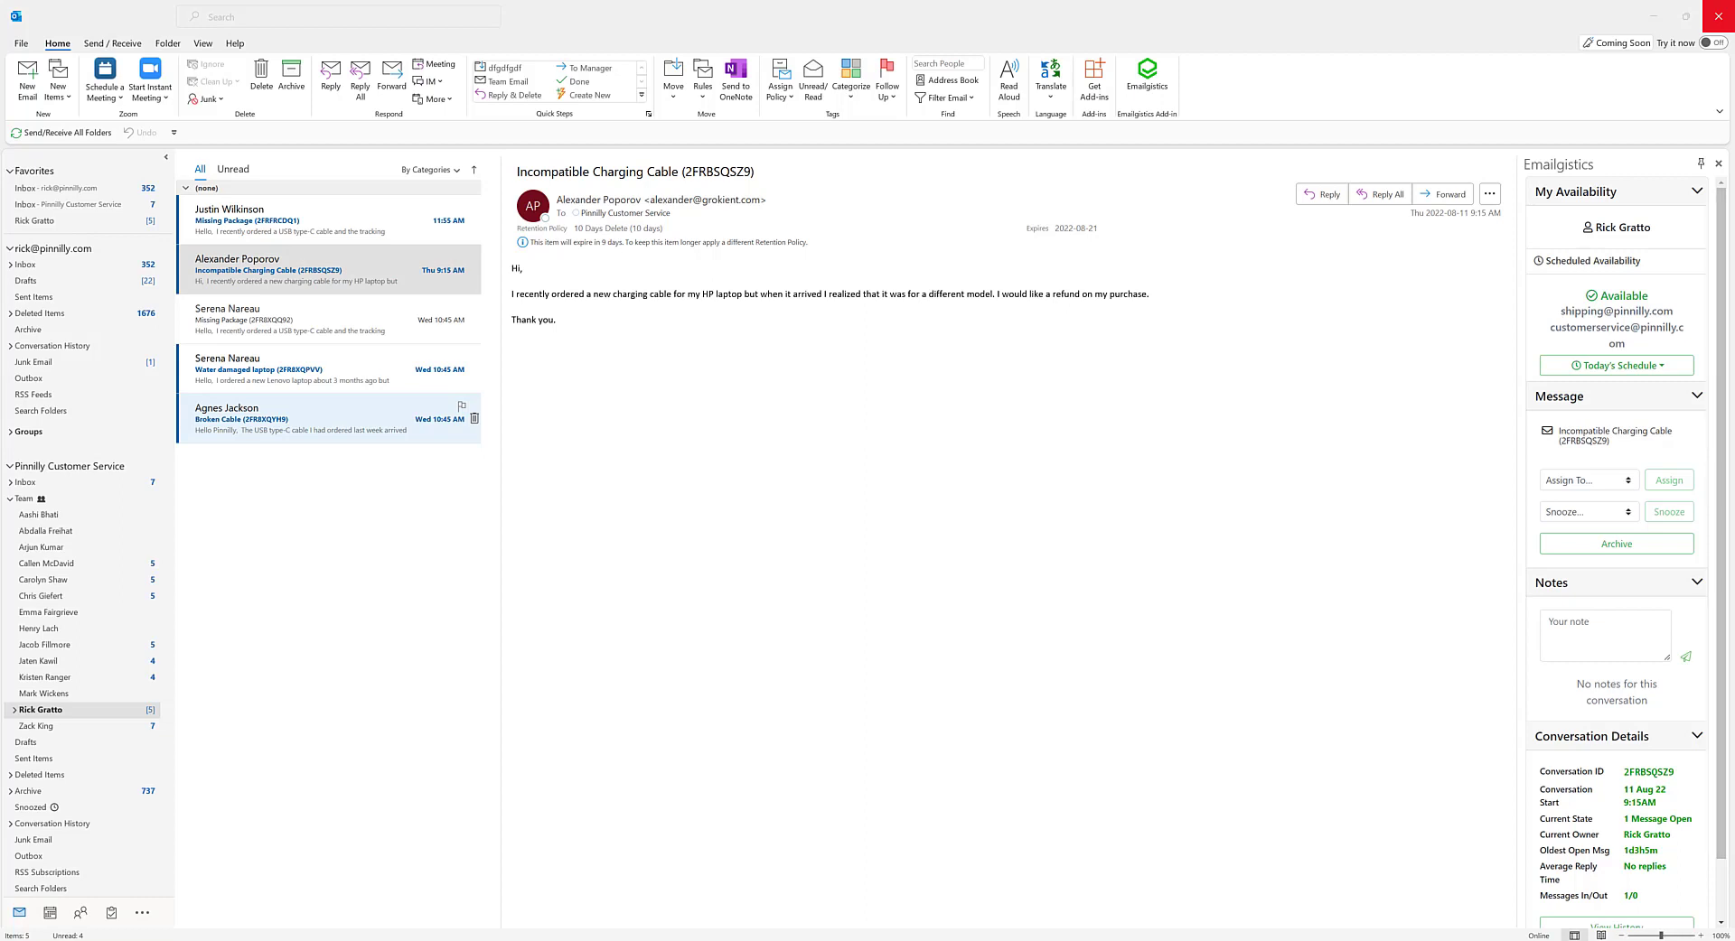
Step: Check the mailbox search scope options, then cancel back to the inbox
left_click(256, 18)
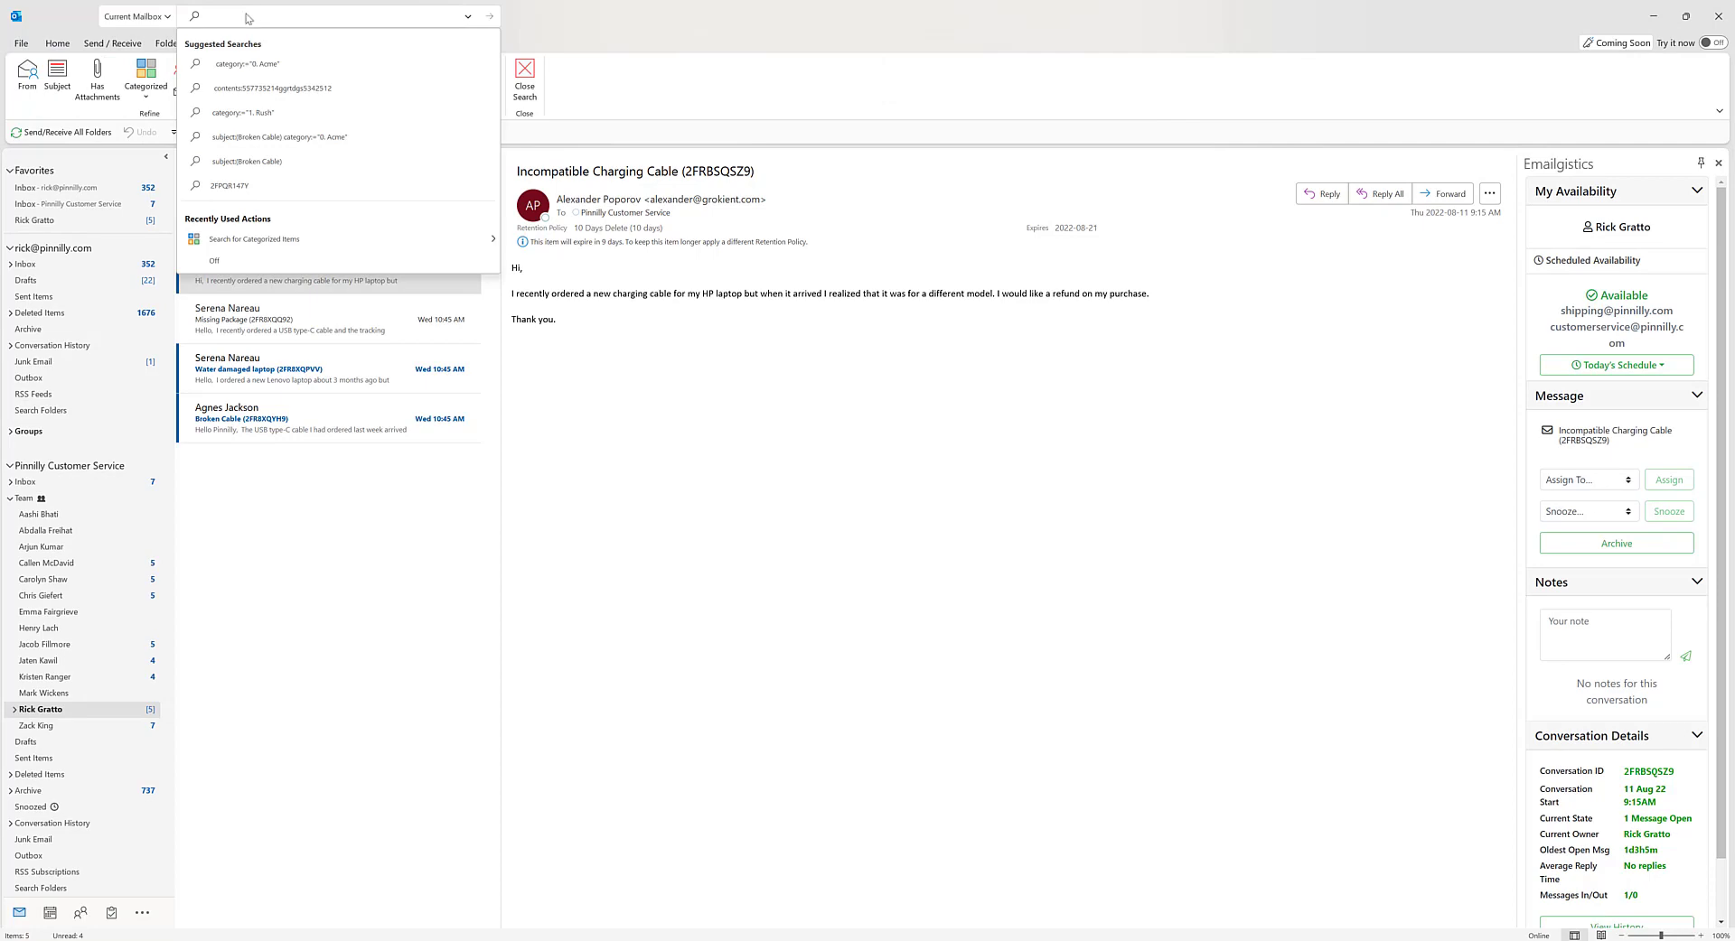
left_click(156, 25)
left_click(156, 25)
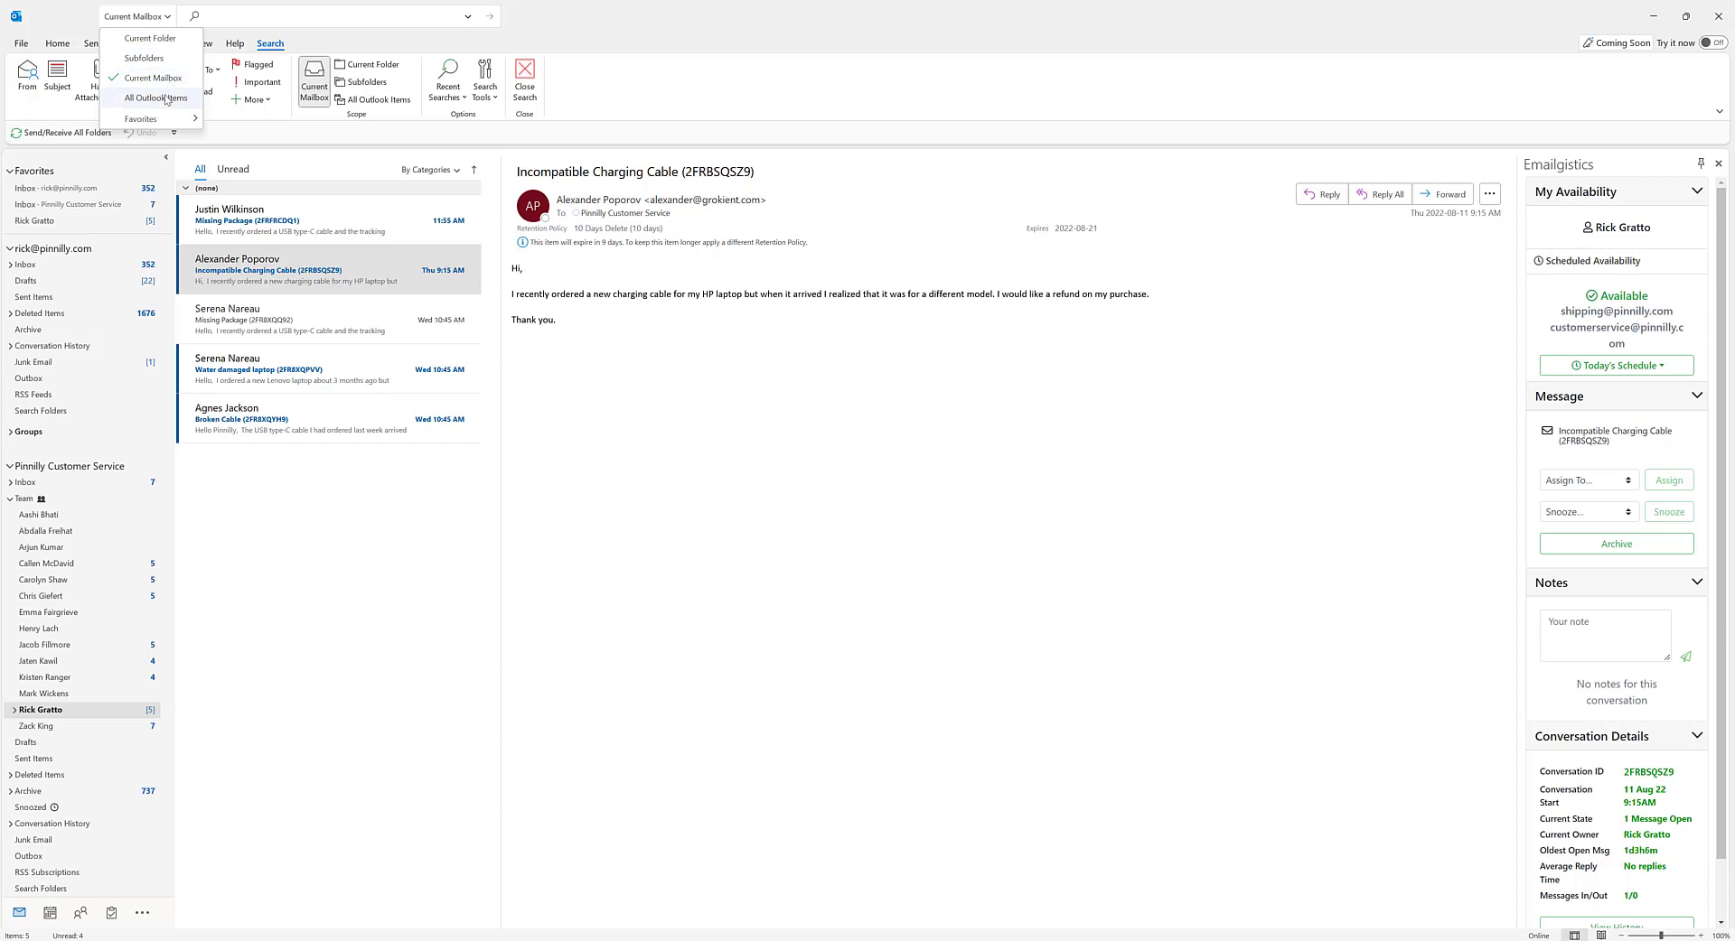
key("Up")
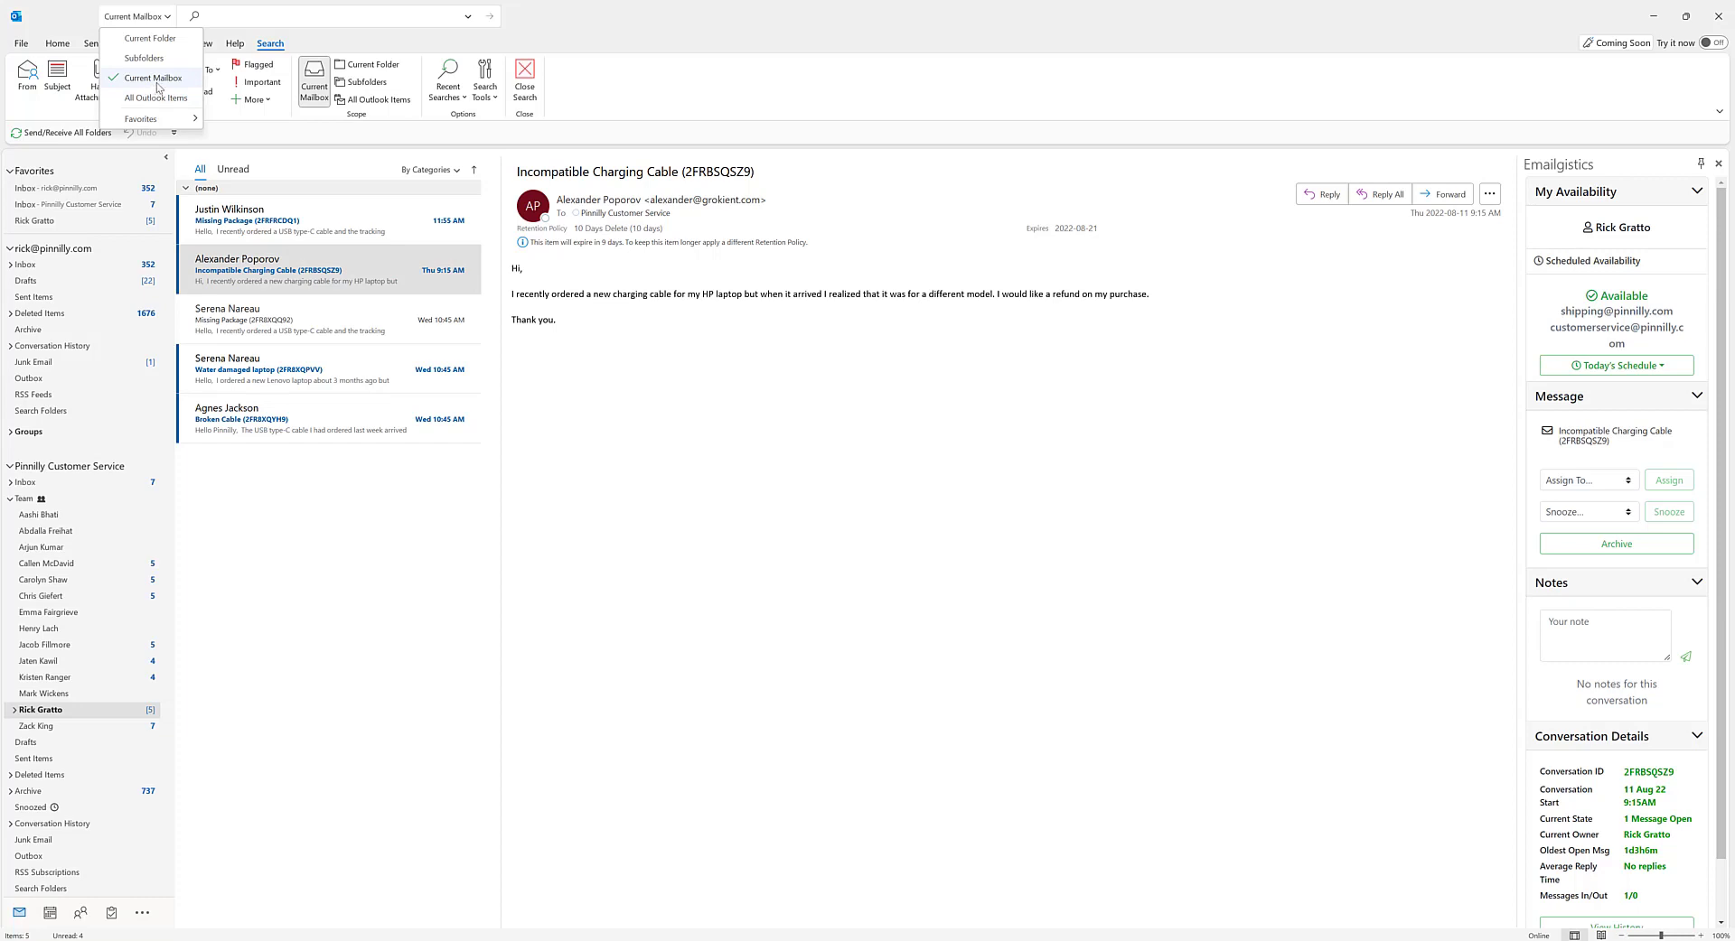
key("Escape")
key("Escape")
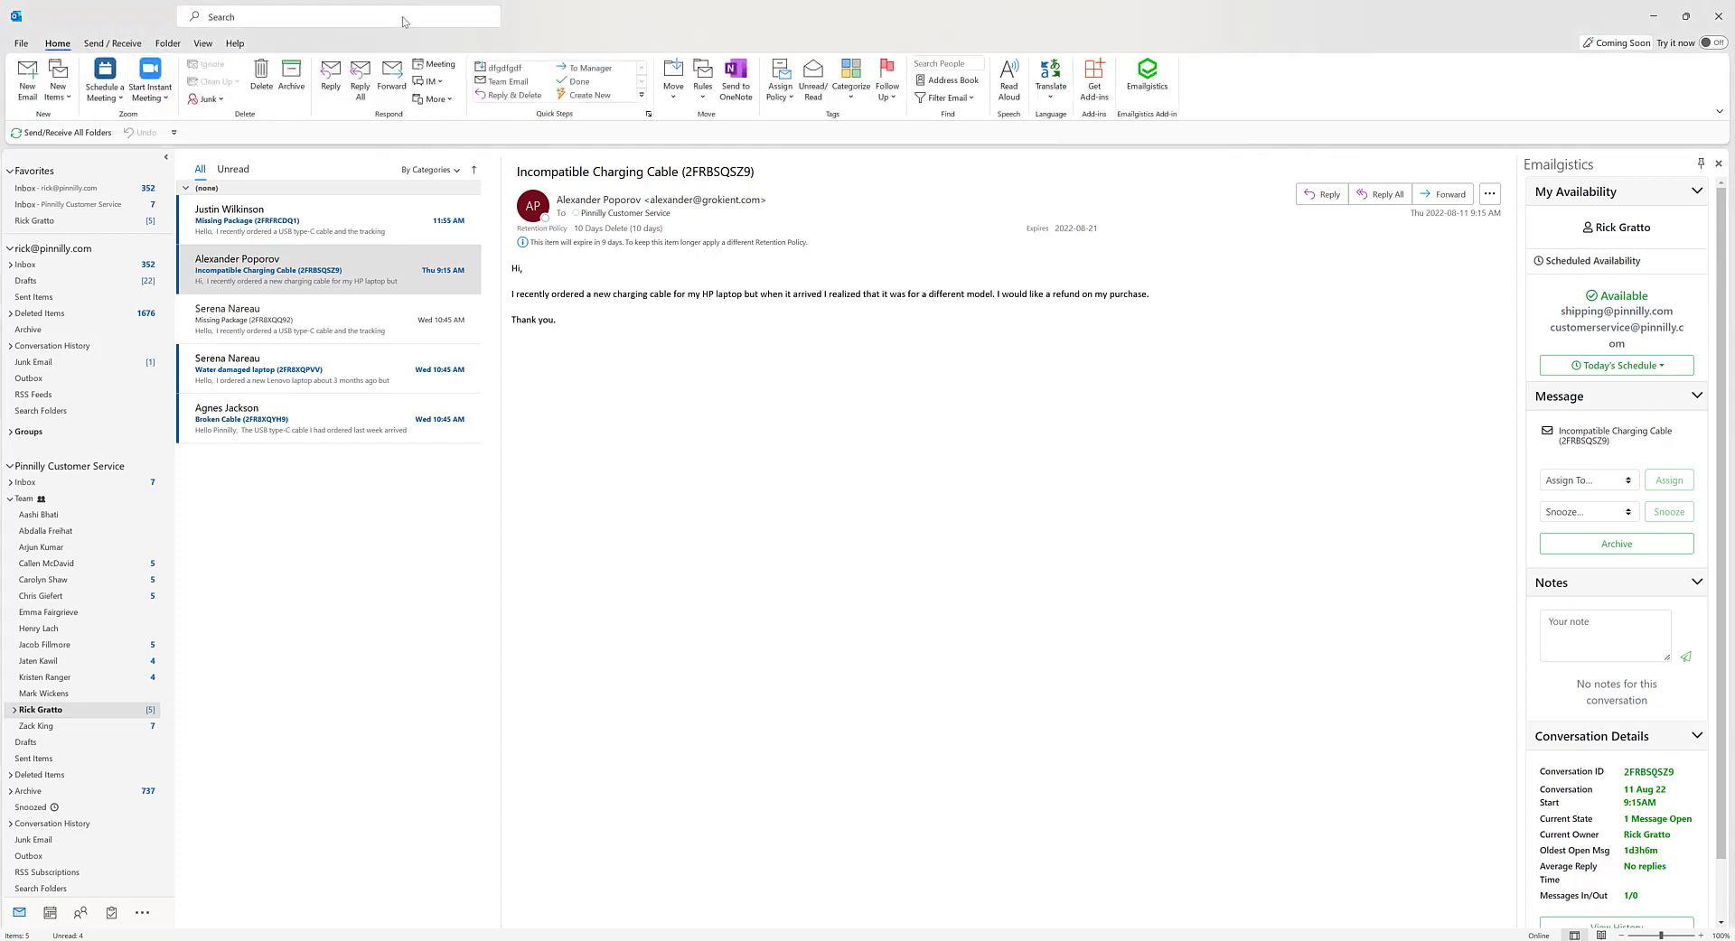
Step: In advanced search, leave Attachments blank and paste Broken Cable (2FRD3L9W7) as the subject
left_click(403, 18)
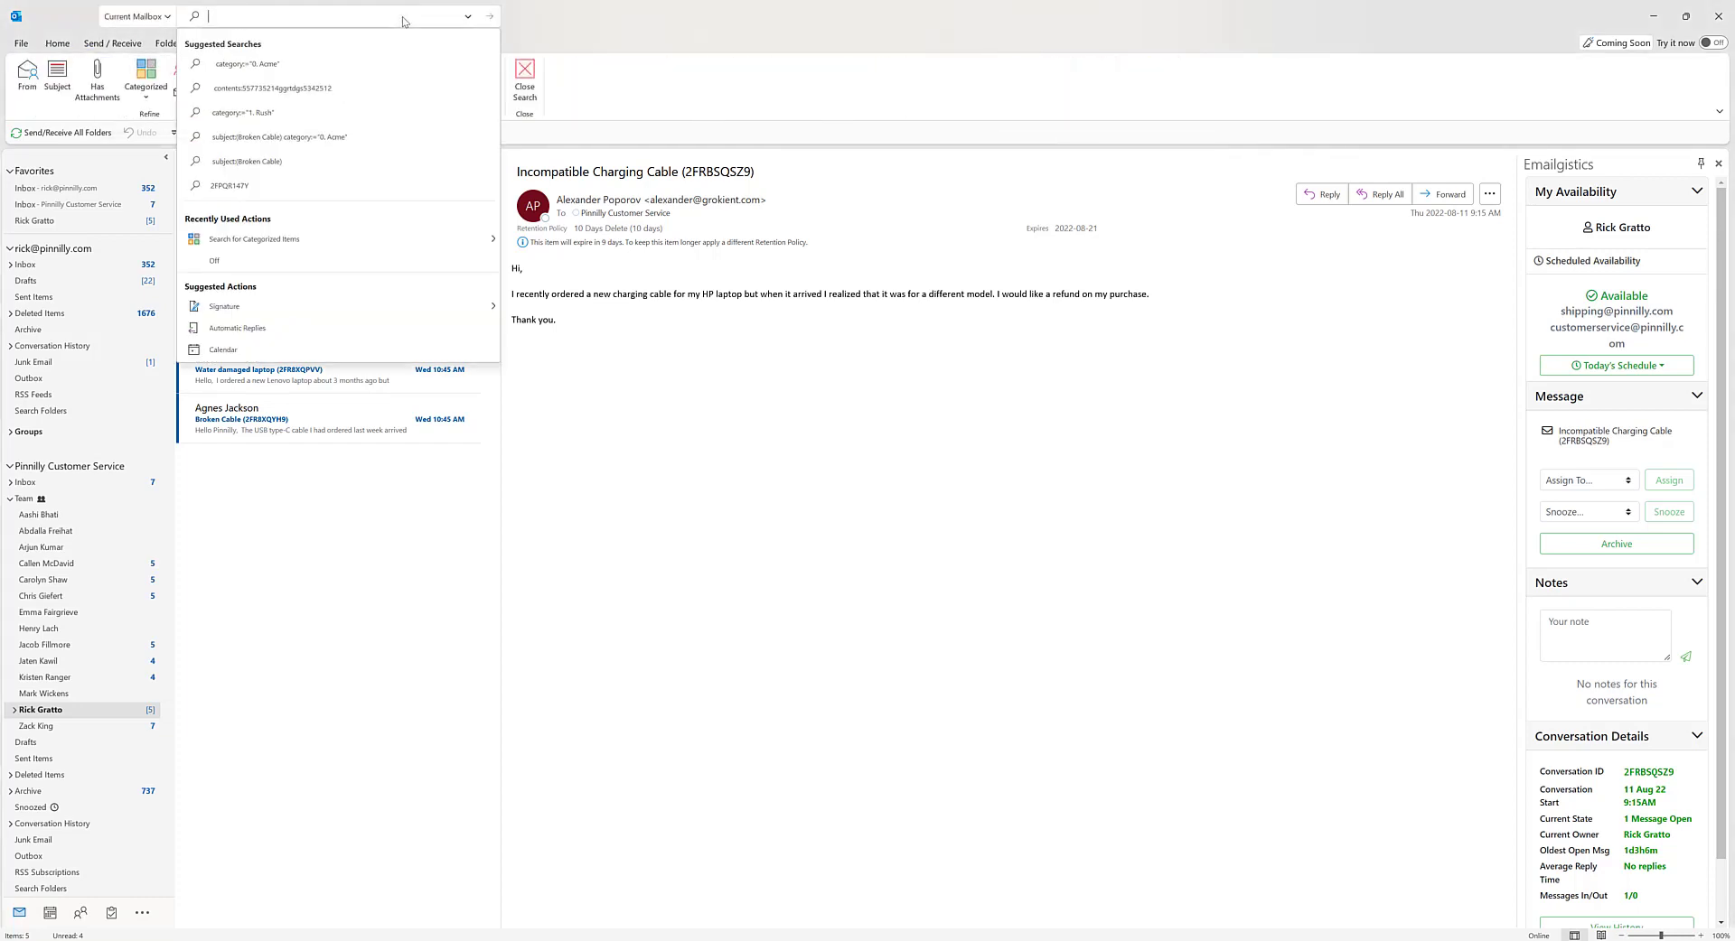
left_click(468, 17)
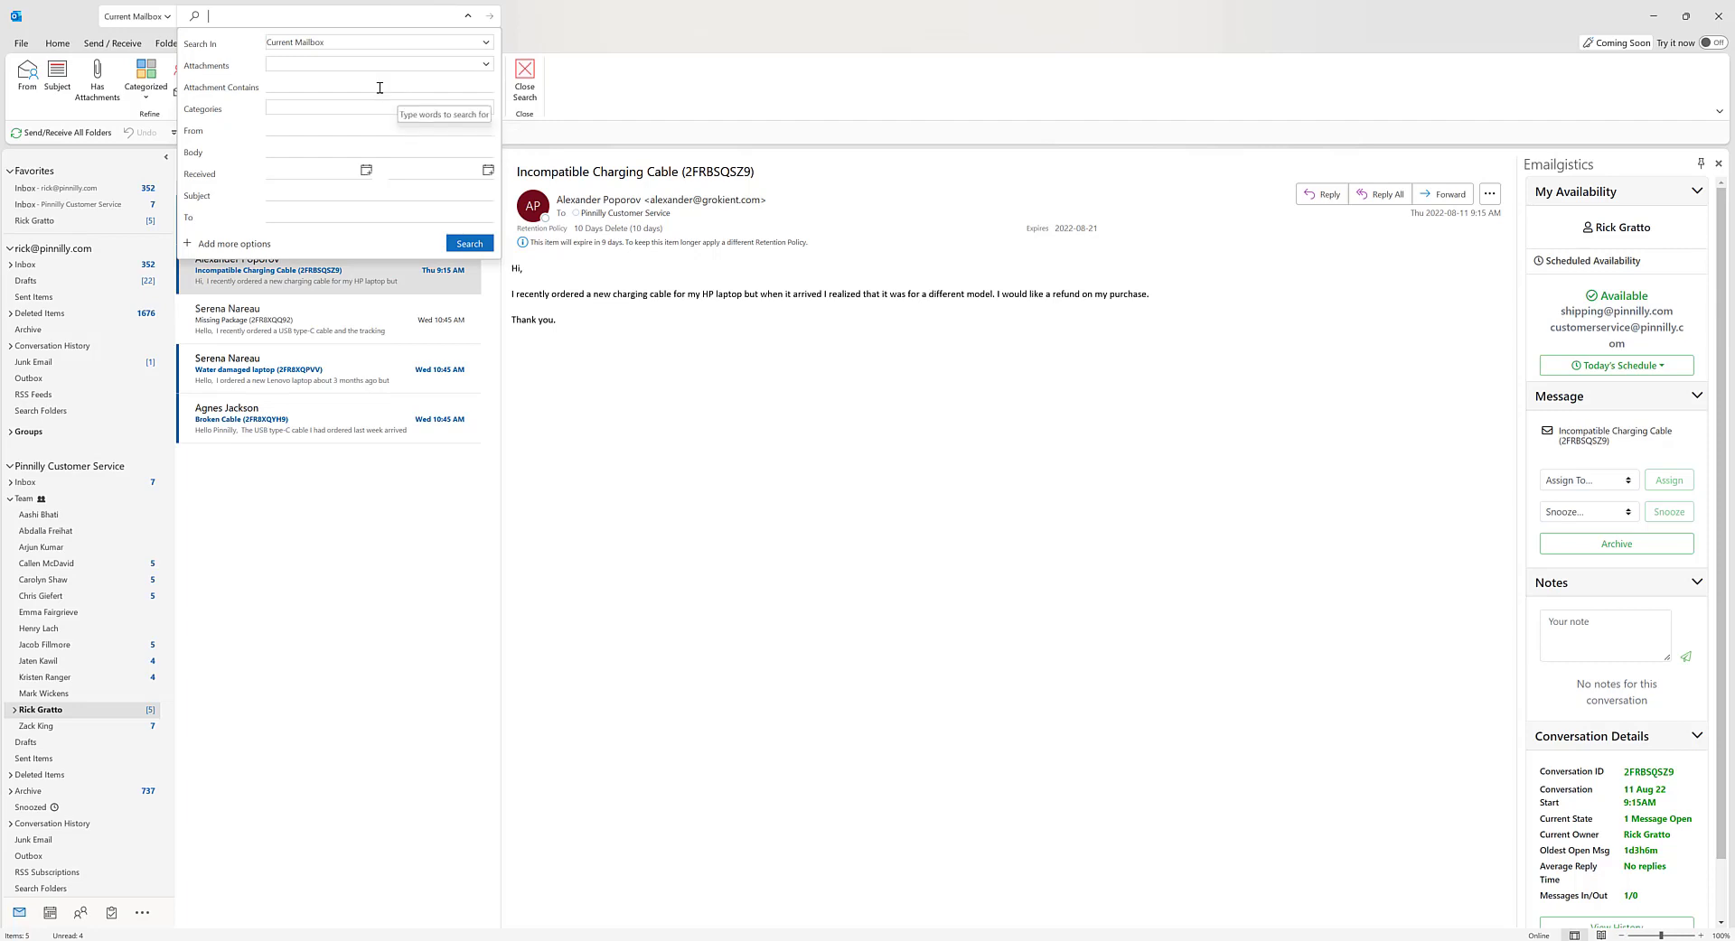
left_click(334, 64)
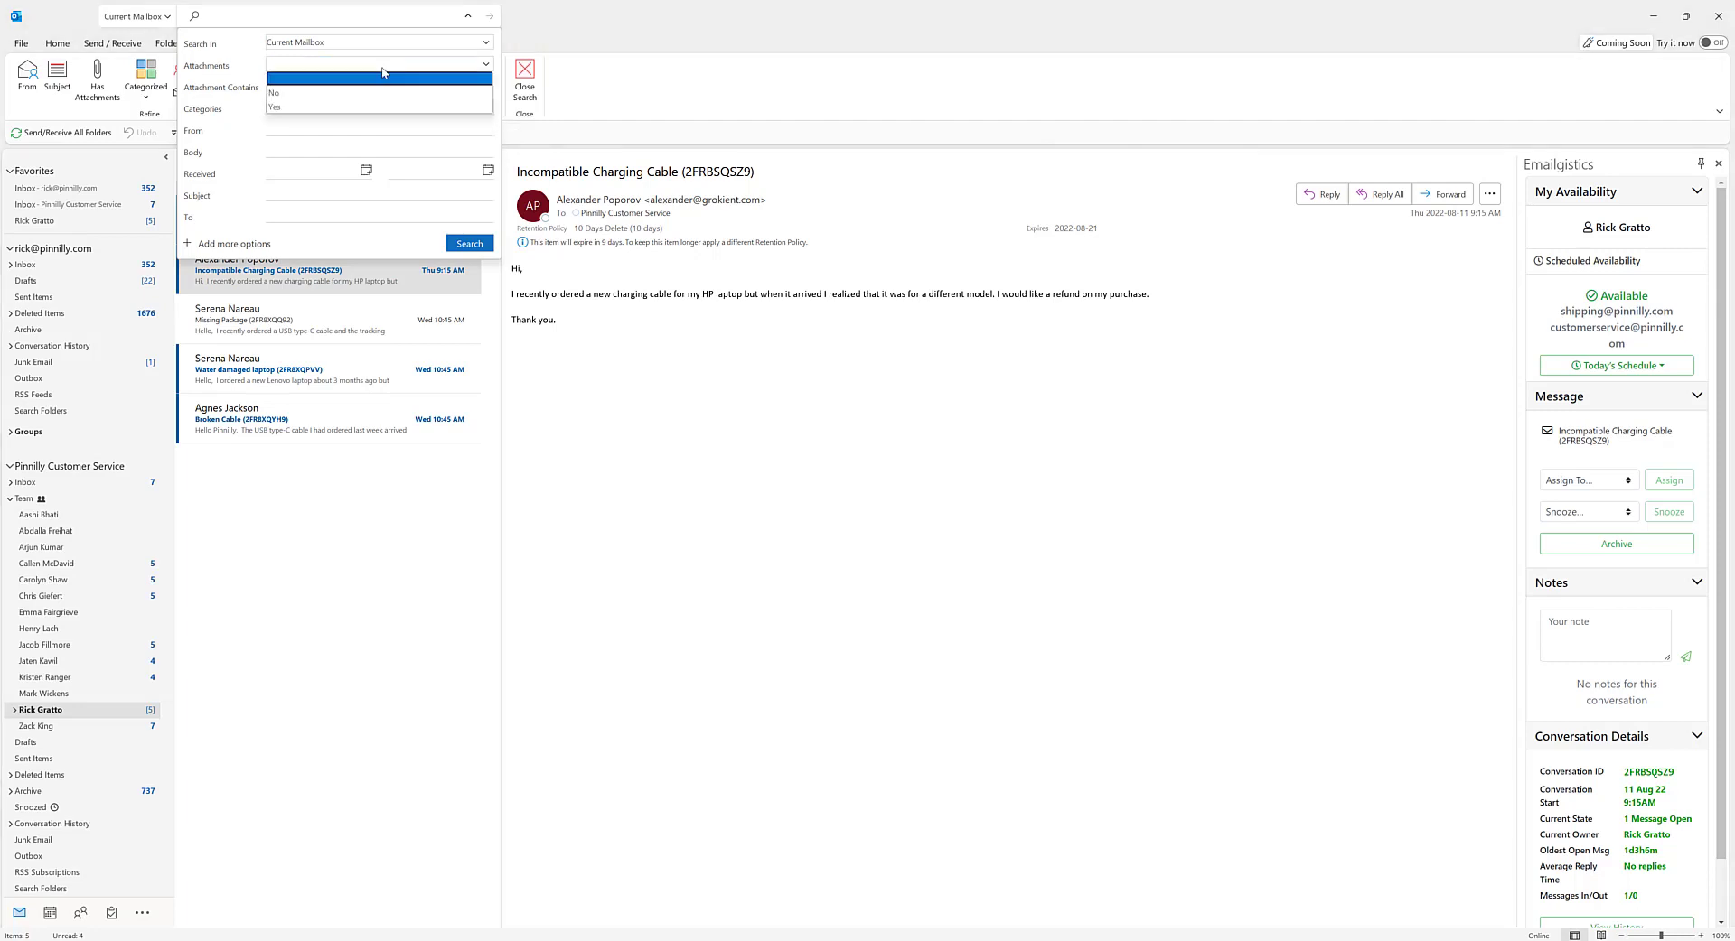
left_click(268, 81)
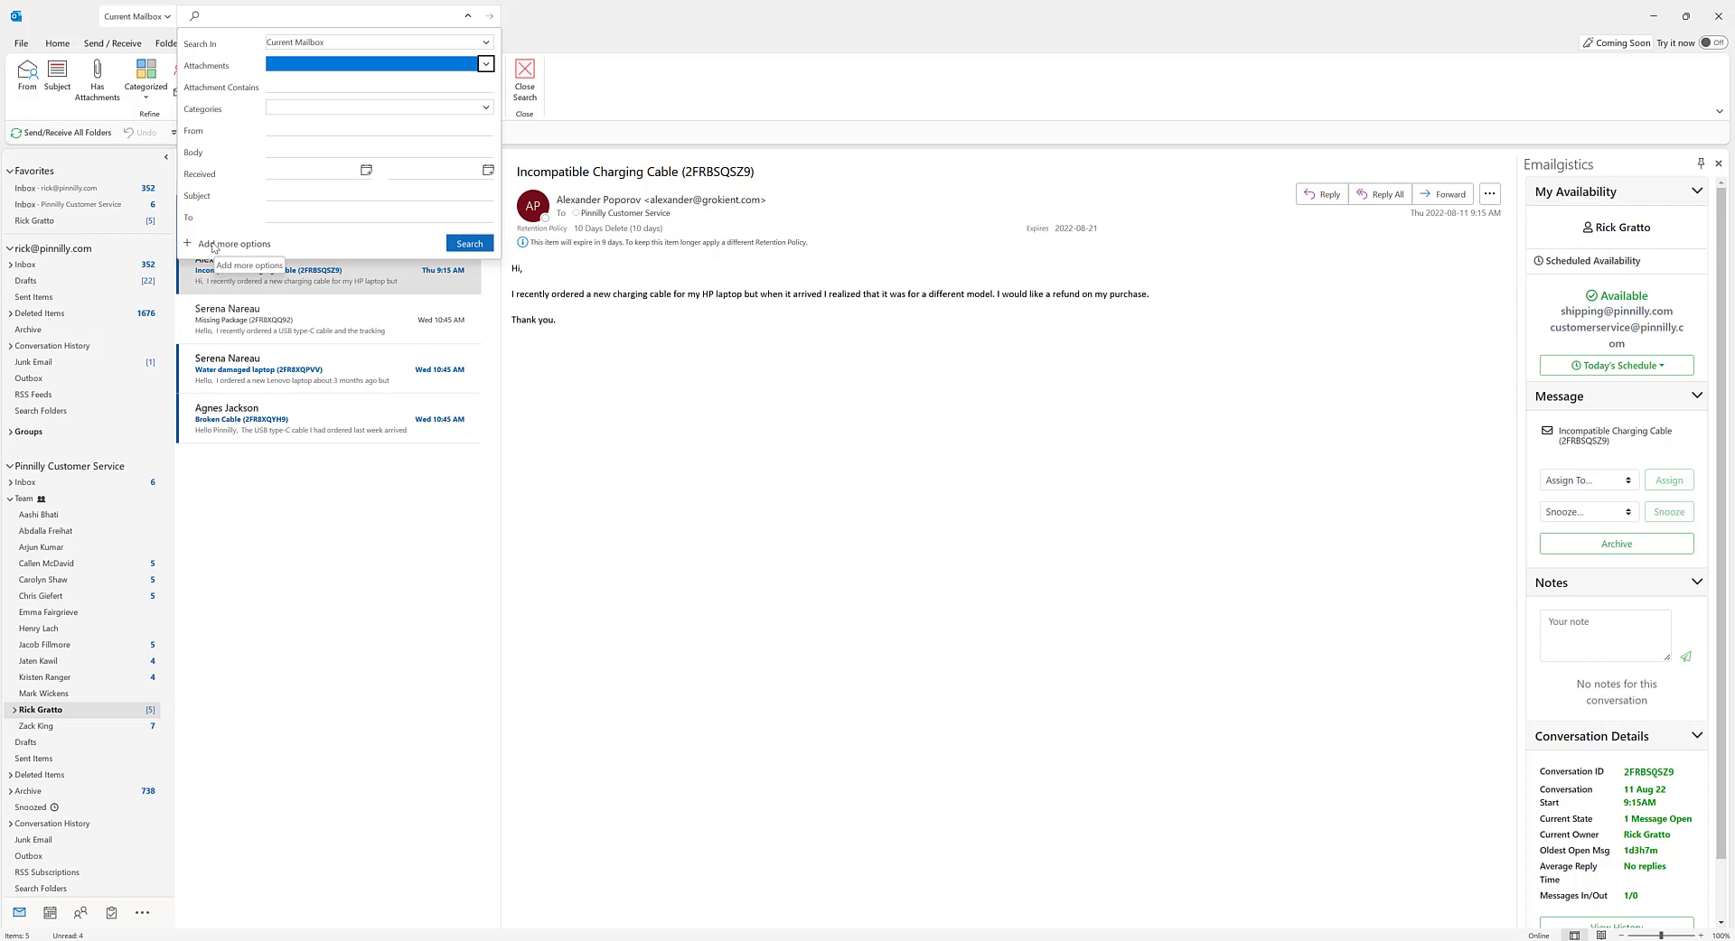
left_click(269, 190)
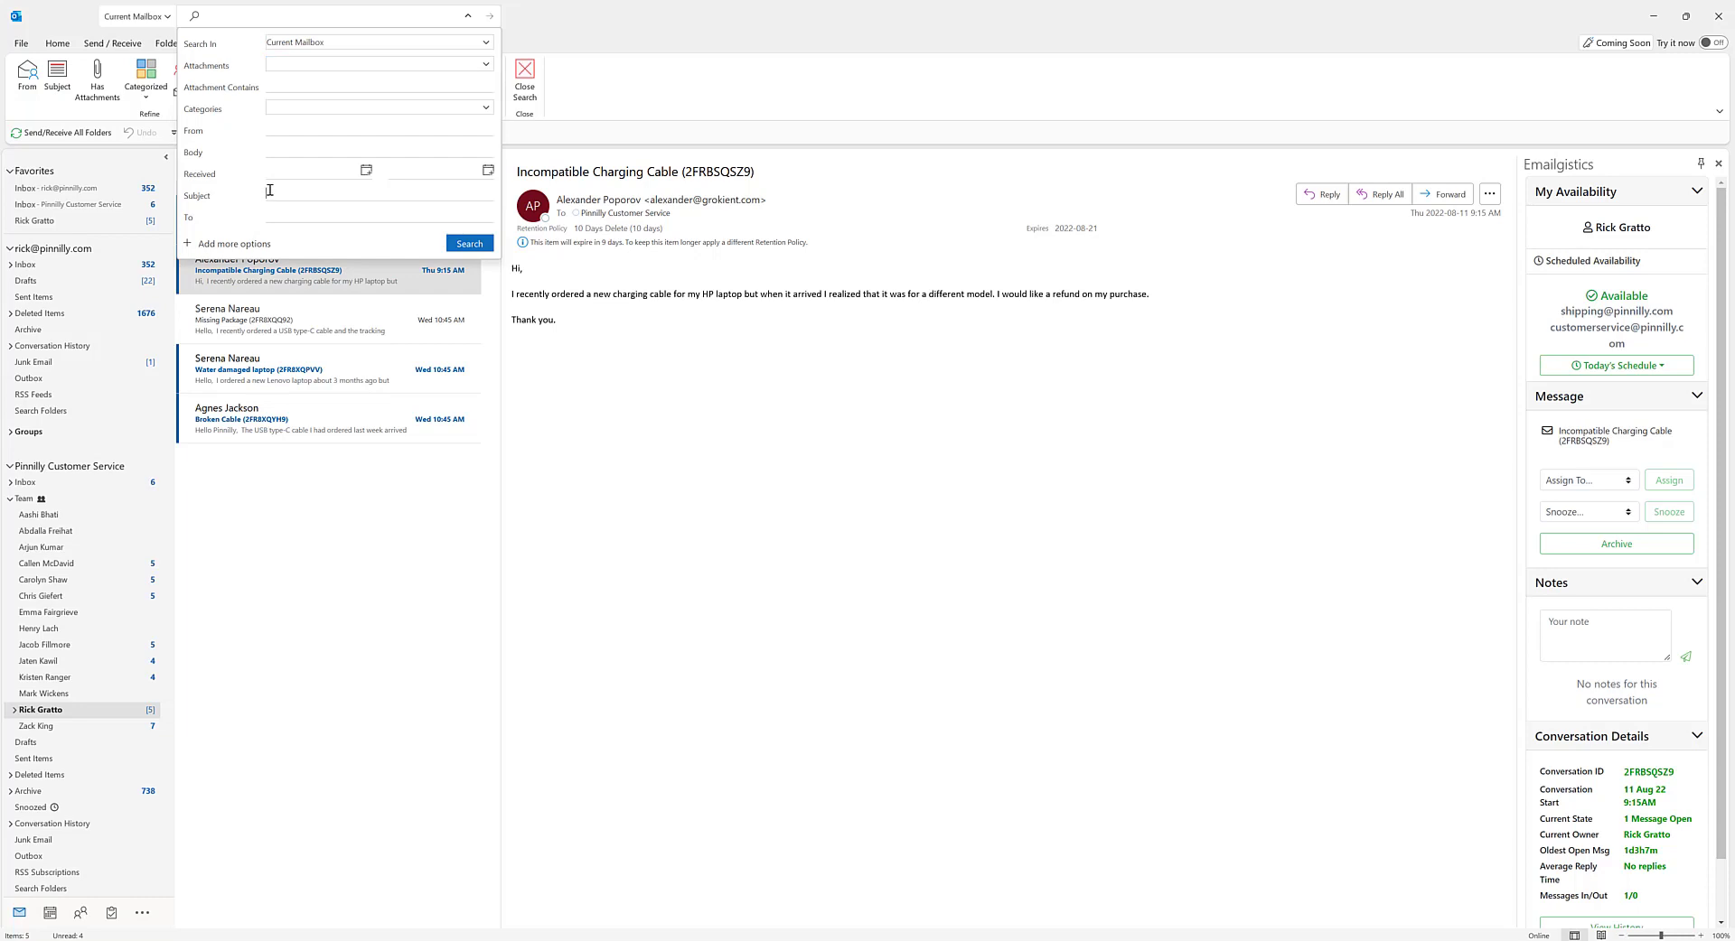
type("Broken Cable (2FRD3L9W7)")
Step: Run the subject search and read the original Broken Cable email and the customer service reply
left_click(466, 245)
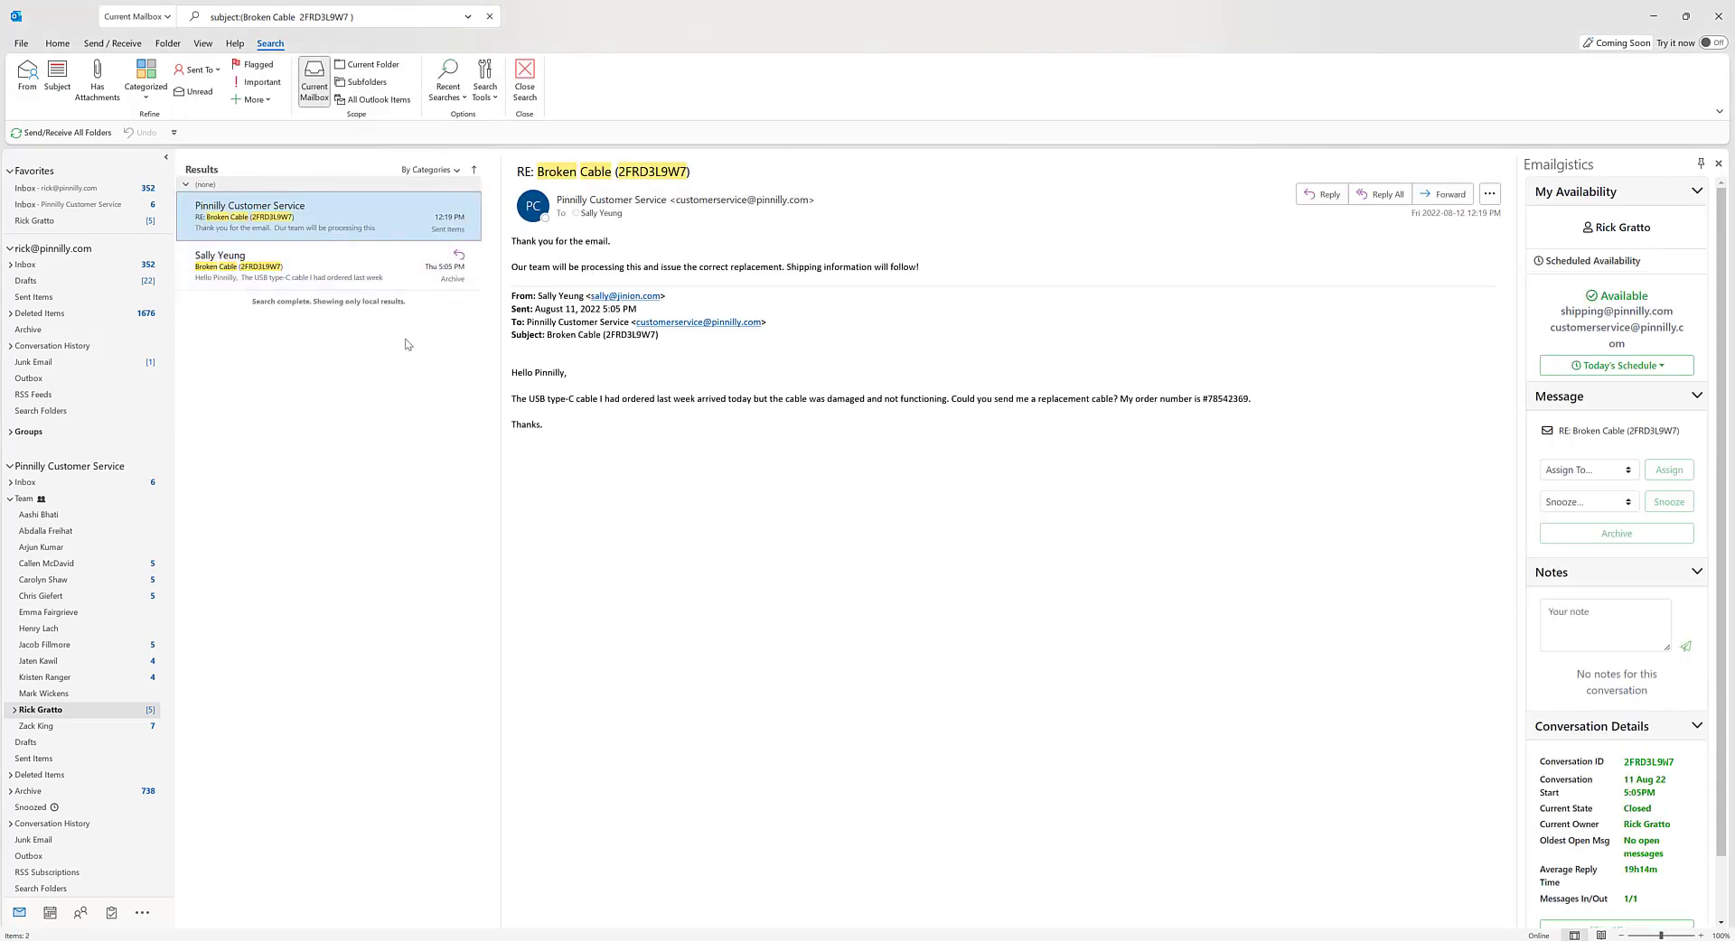
left_click(361, 283)
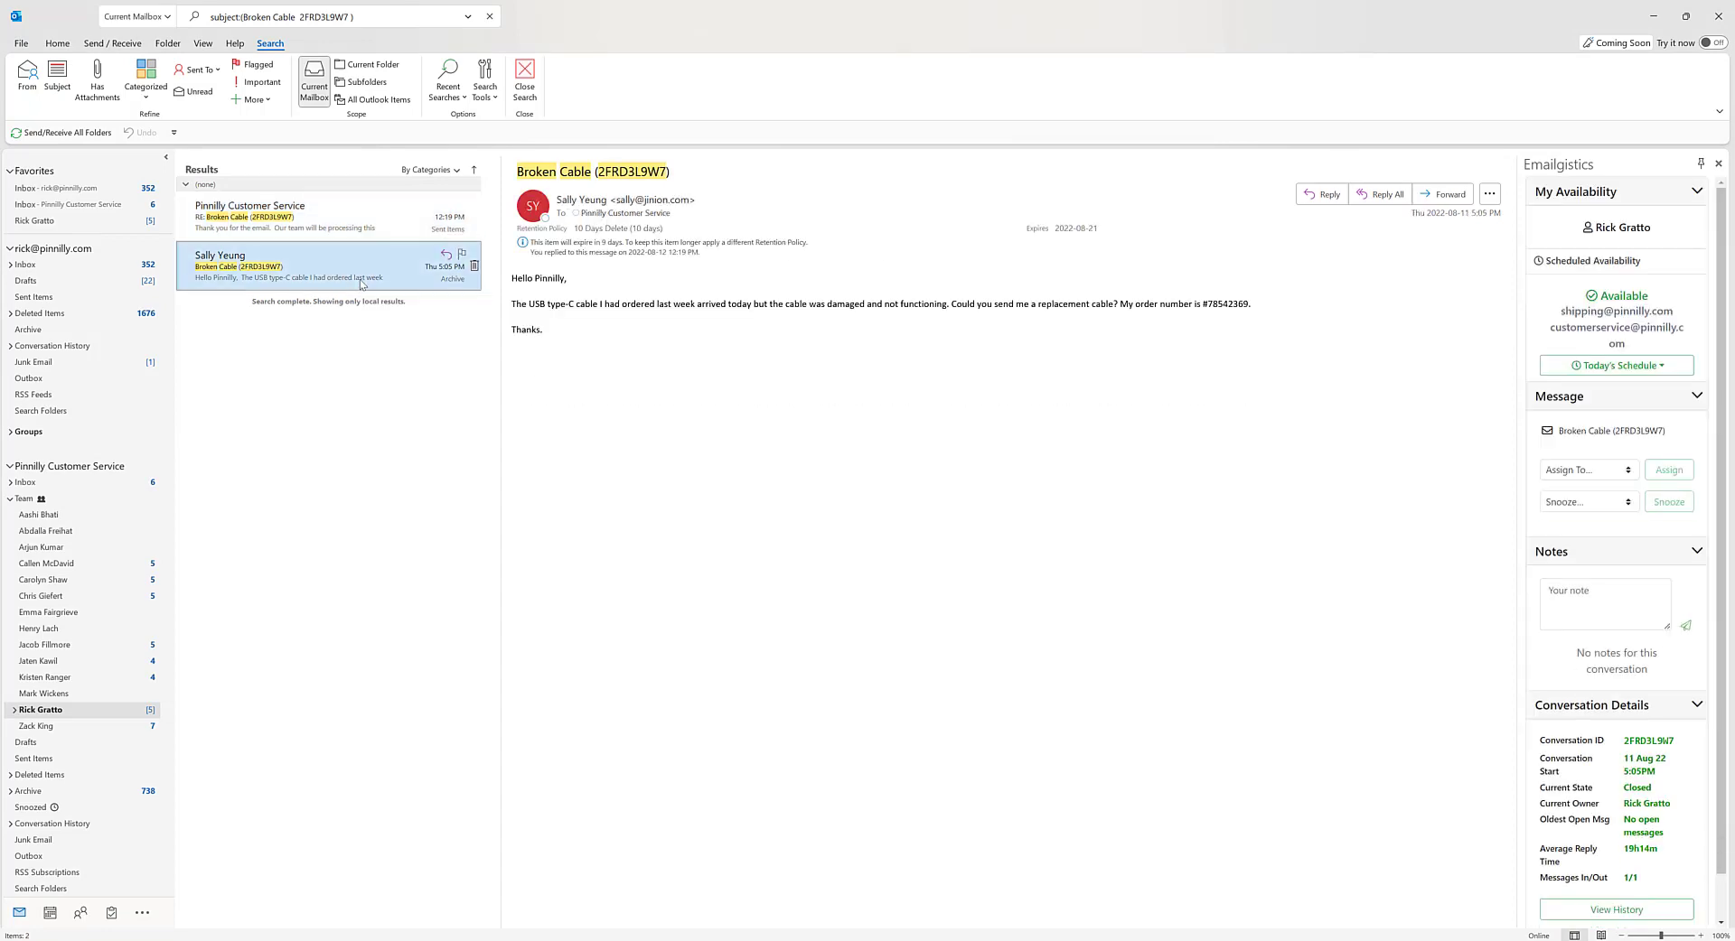
left_click(361, 233)
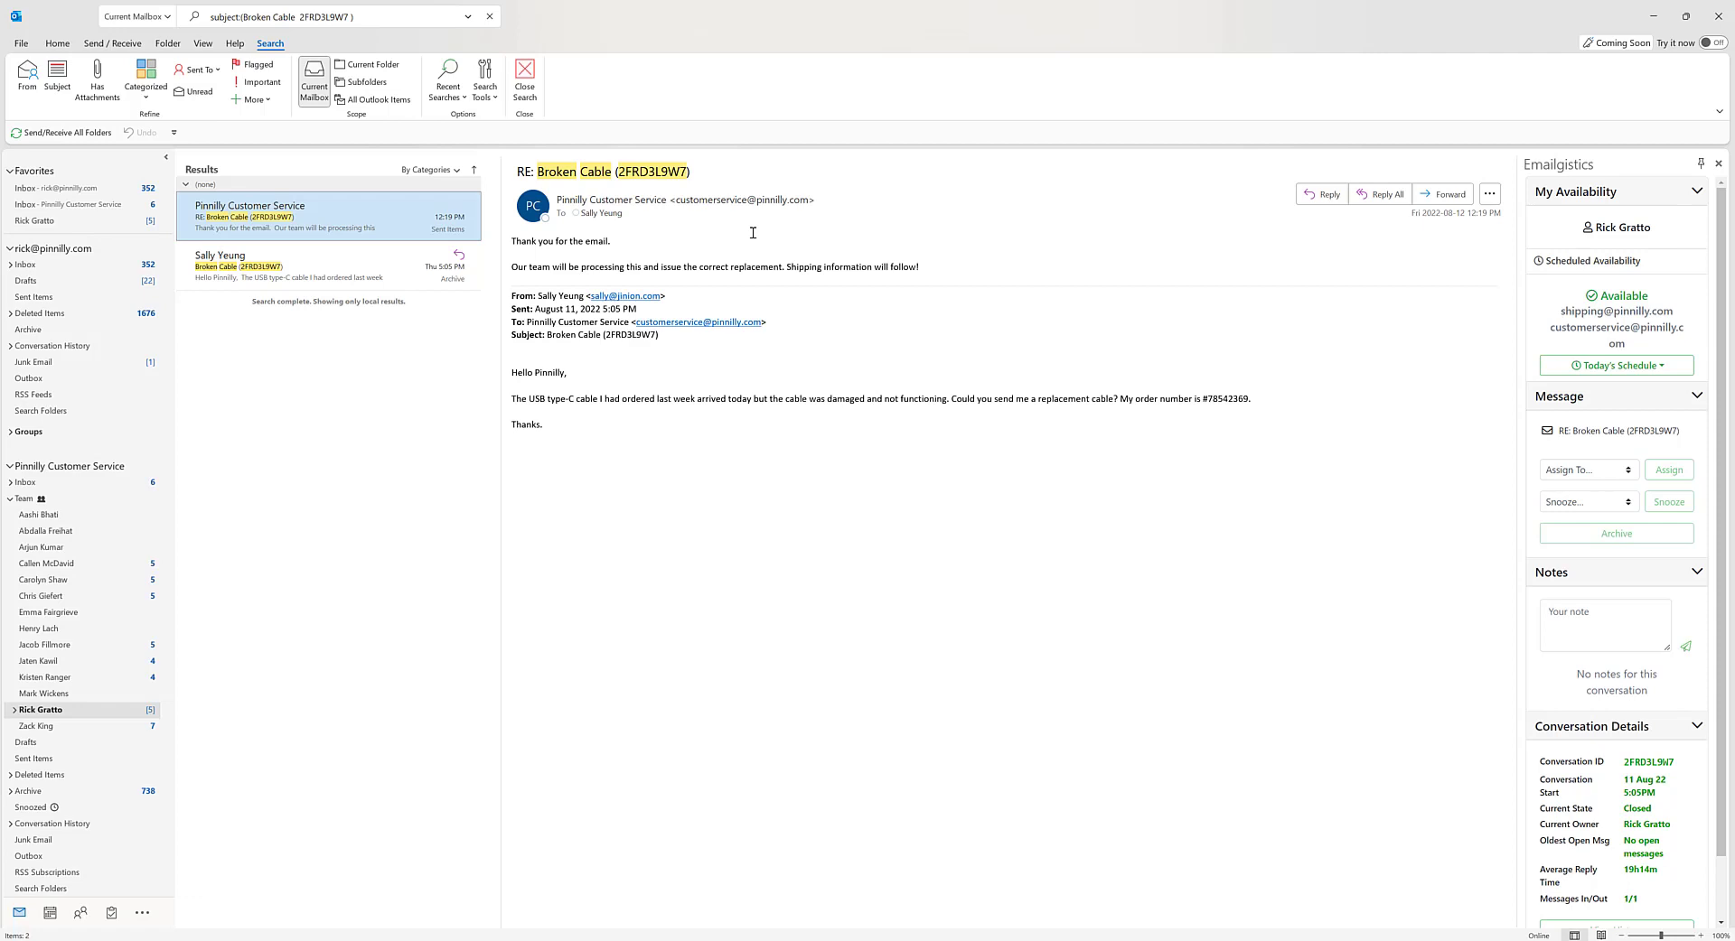
Step: Clear the subject filter and search by the '1. Rush' category instead
left_click(468, 17)
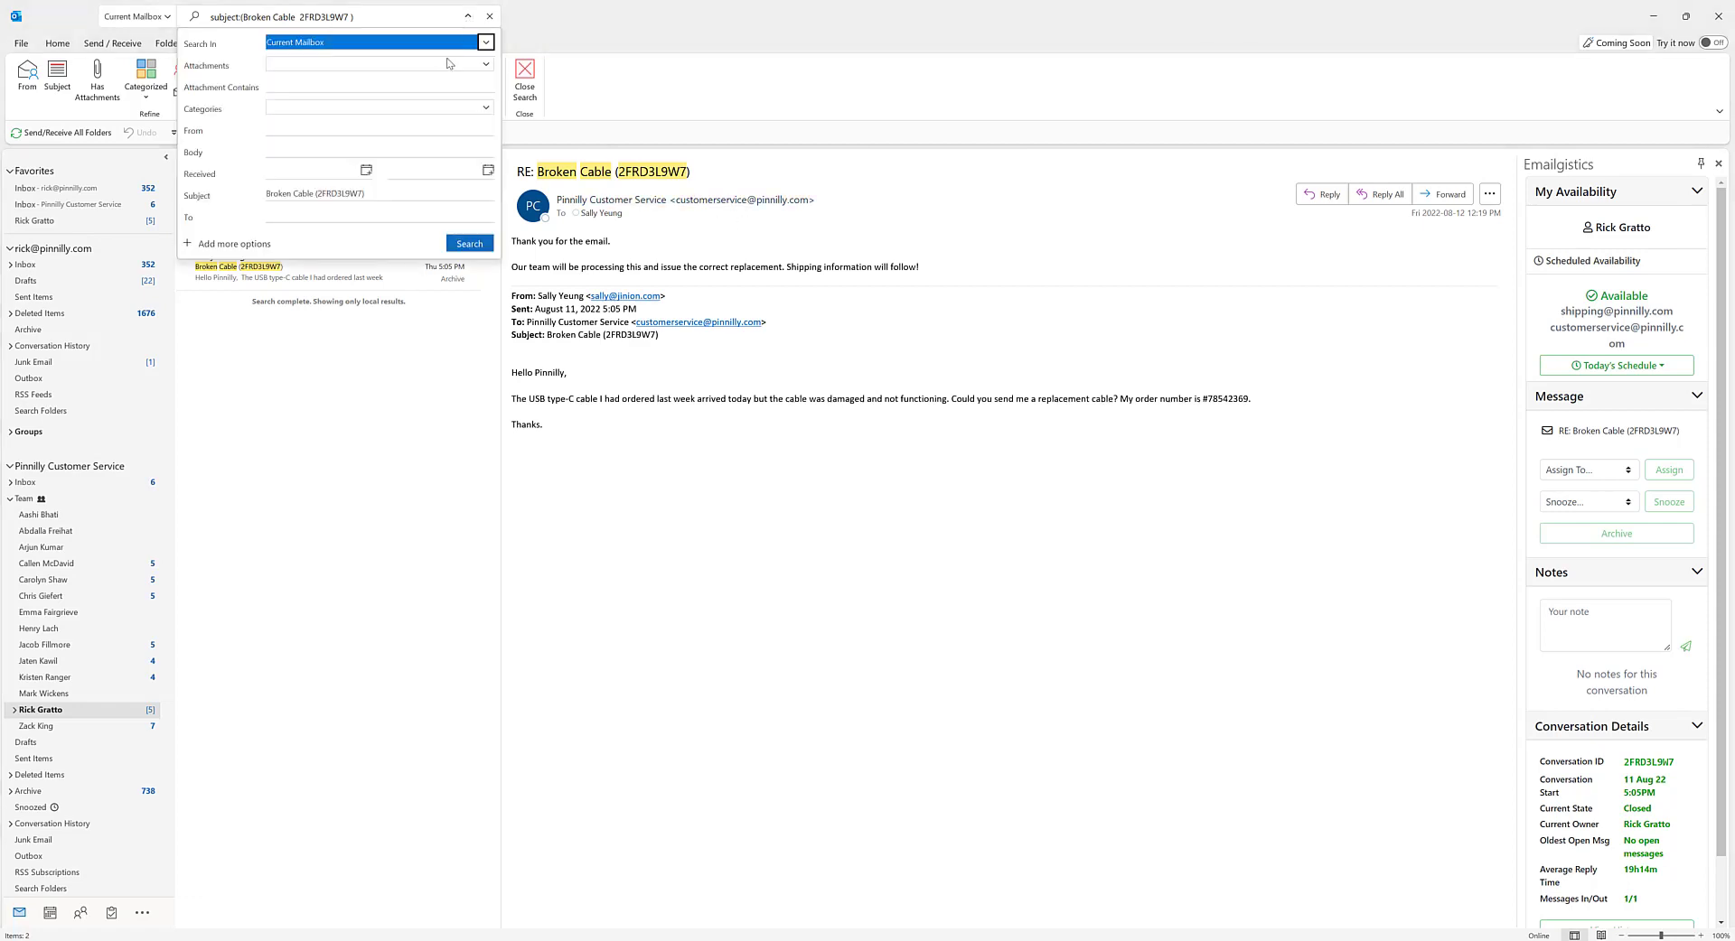
left_click_drag(380, 192, 262, 193)
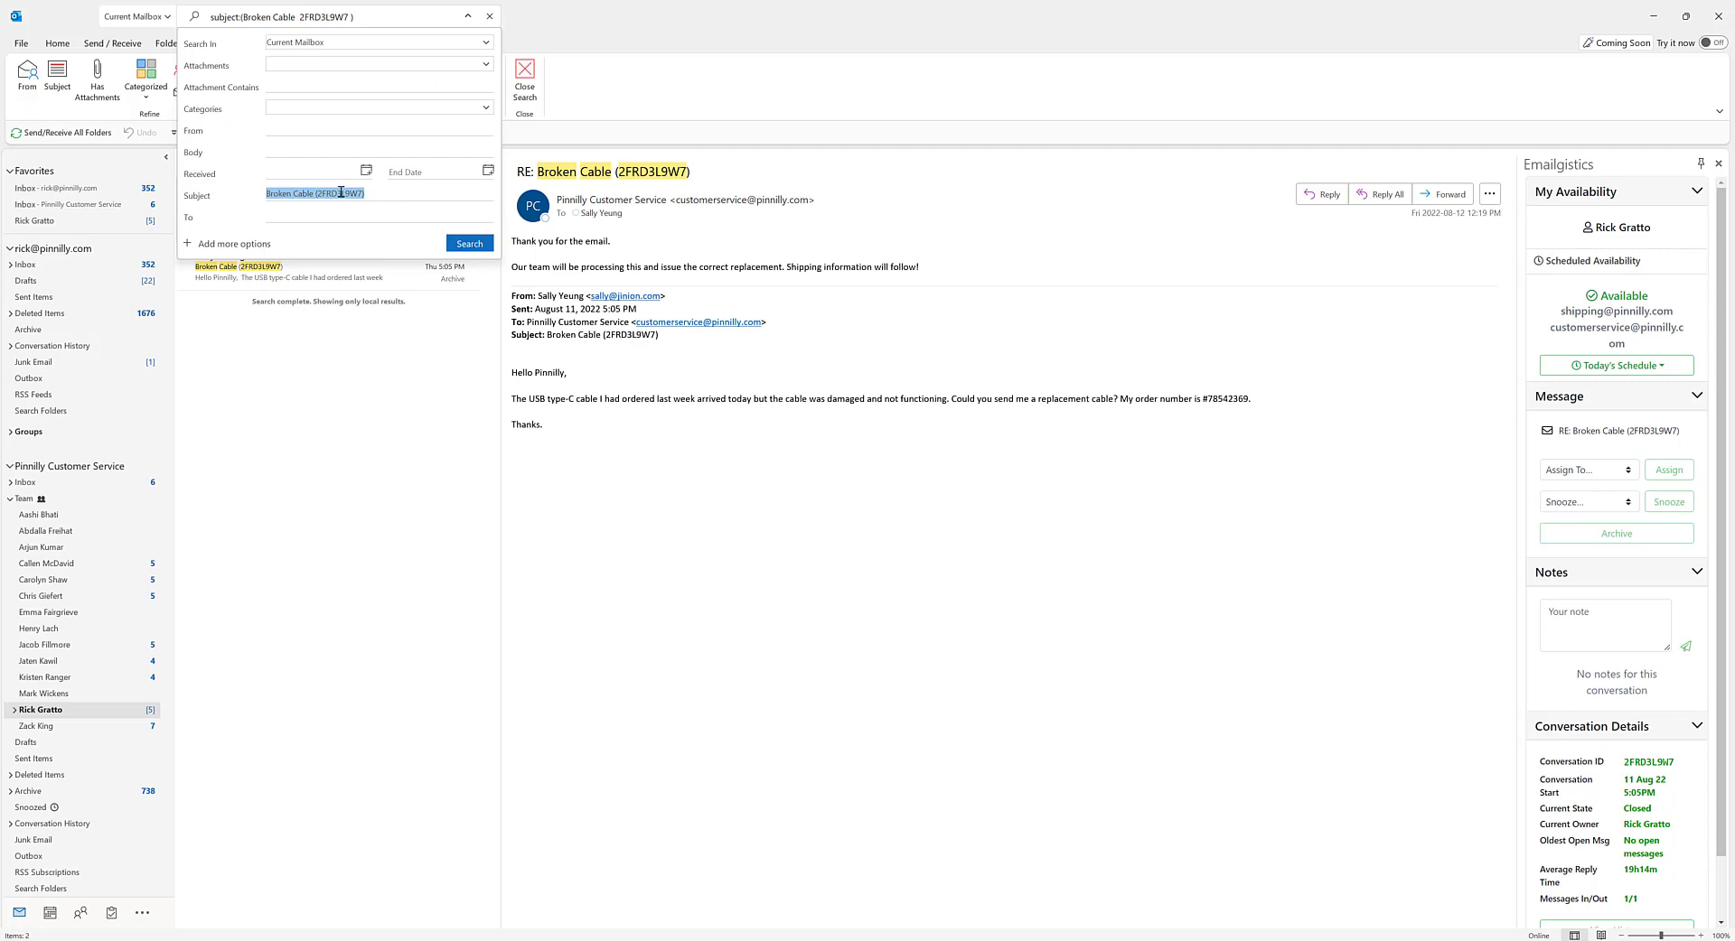
key("BackSpace")
left_click(489, 110)
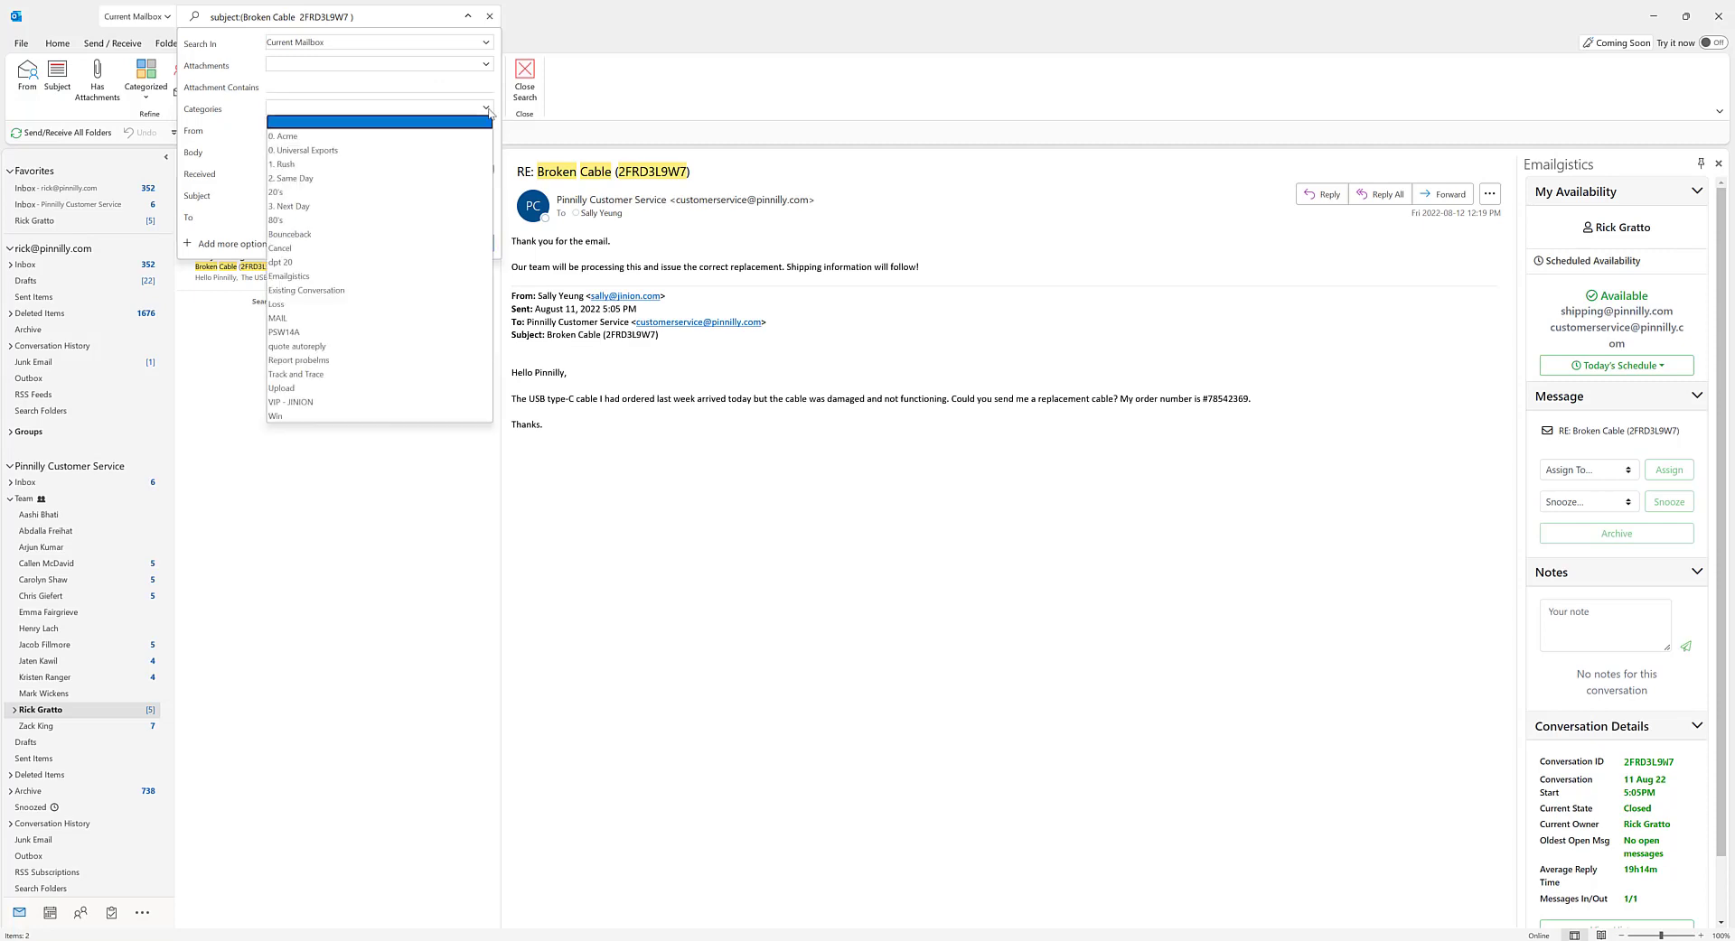
key("Down")
key("Down")
key("Down")
key("Down")
key("Down")
key("Down")
key("Down")
key("Down")
key("Down")
key("Down")
key("Down")
key("Down")
key("Down")
key("Down")
key("Down")
key("Down")
key("Down")
key("Down")
key("Down")
key("Down")
key("Down")
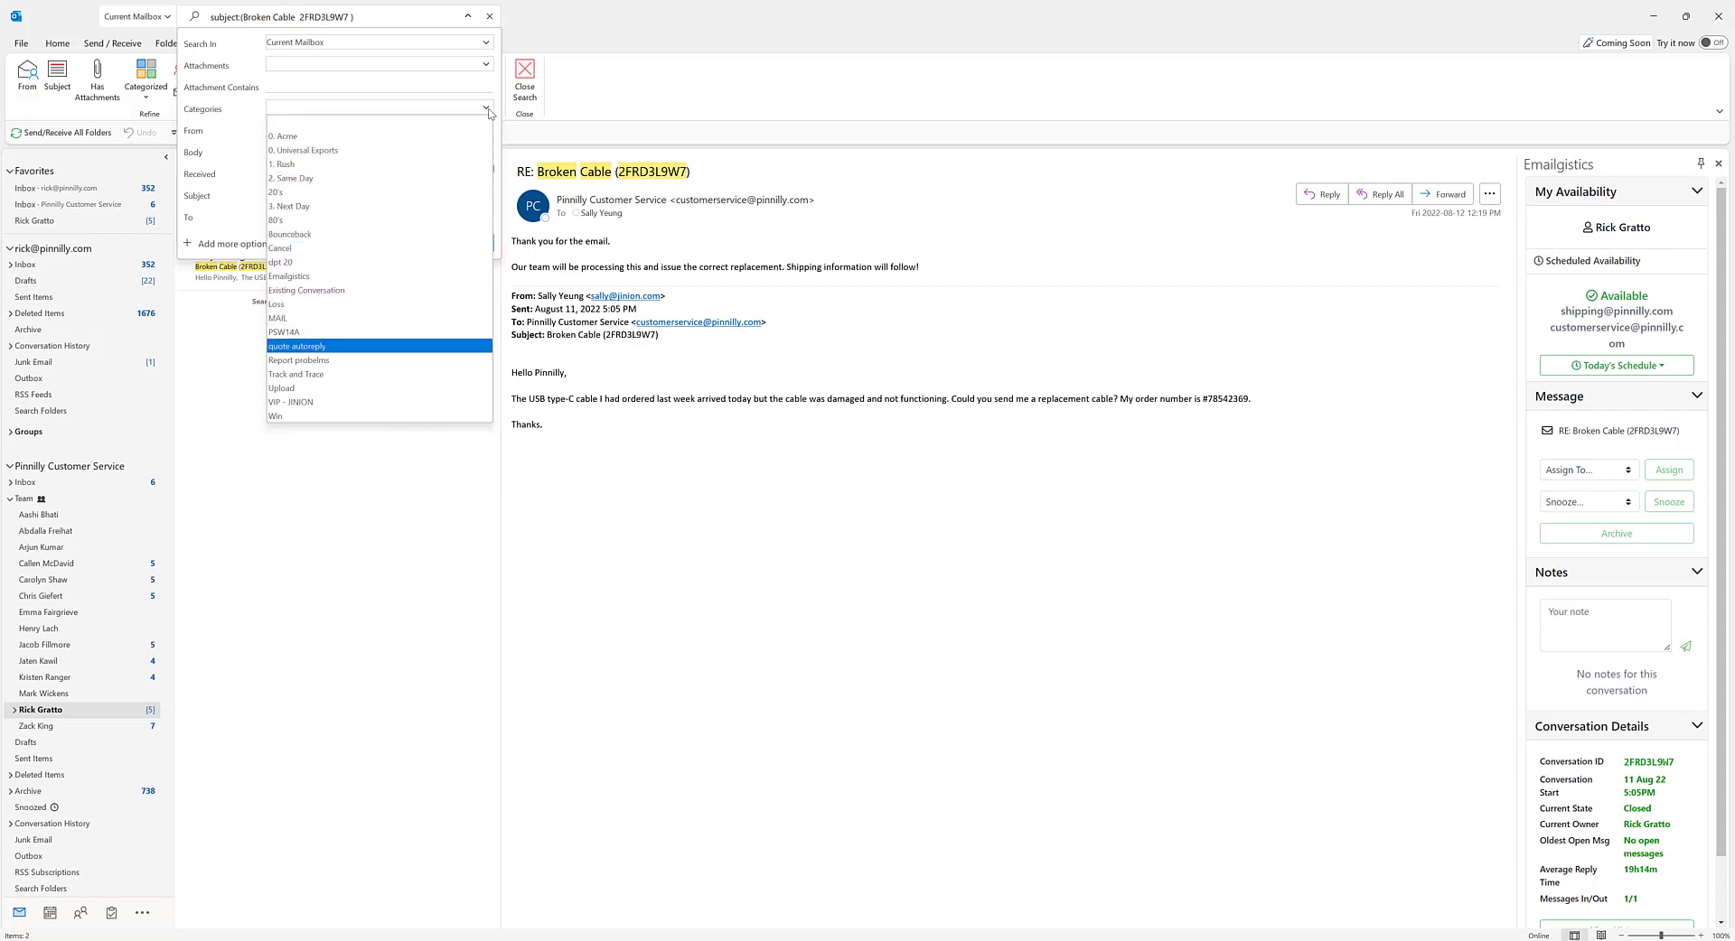
key("Up")
key("Up")
key("Up")
key("Up")
key("Up")
key("Up")
key("Up")
key("Up")
key("Up")
key("Up")
key("Up")
key("Up")
key("Up")
key("Up")
key("Up")
key("Up")
key("Up")
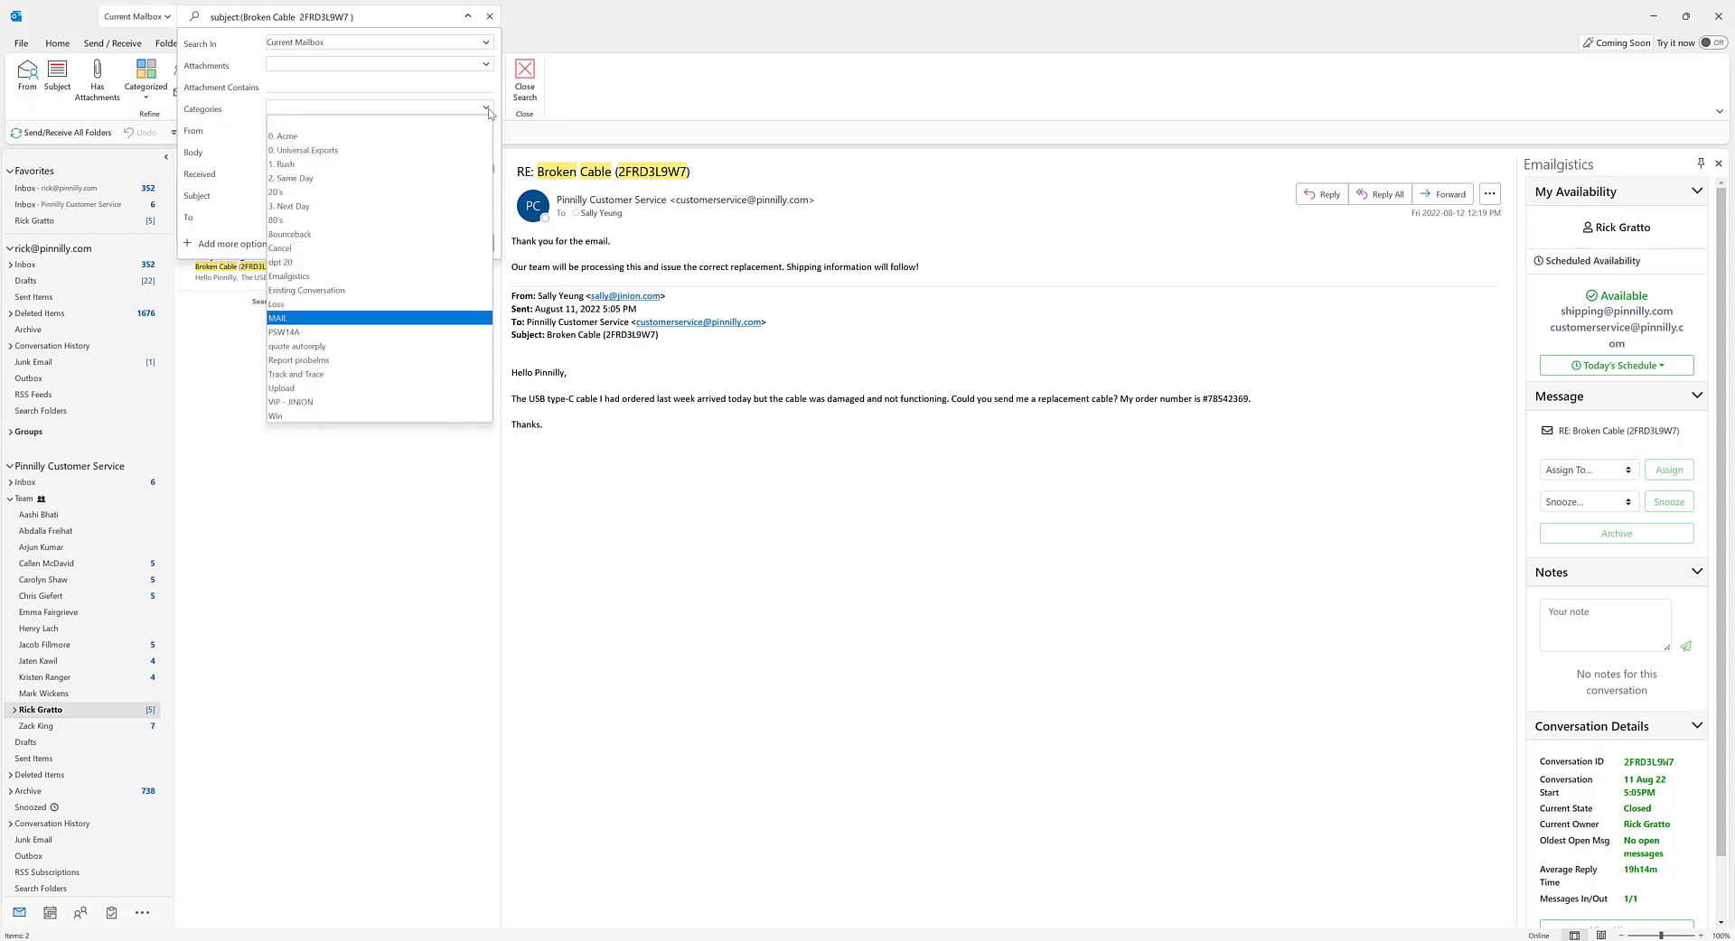
left_click(421, 164)
left_click(468, 244)
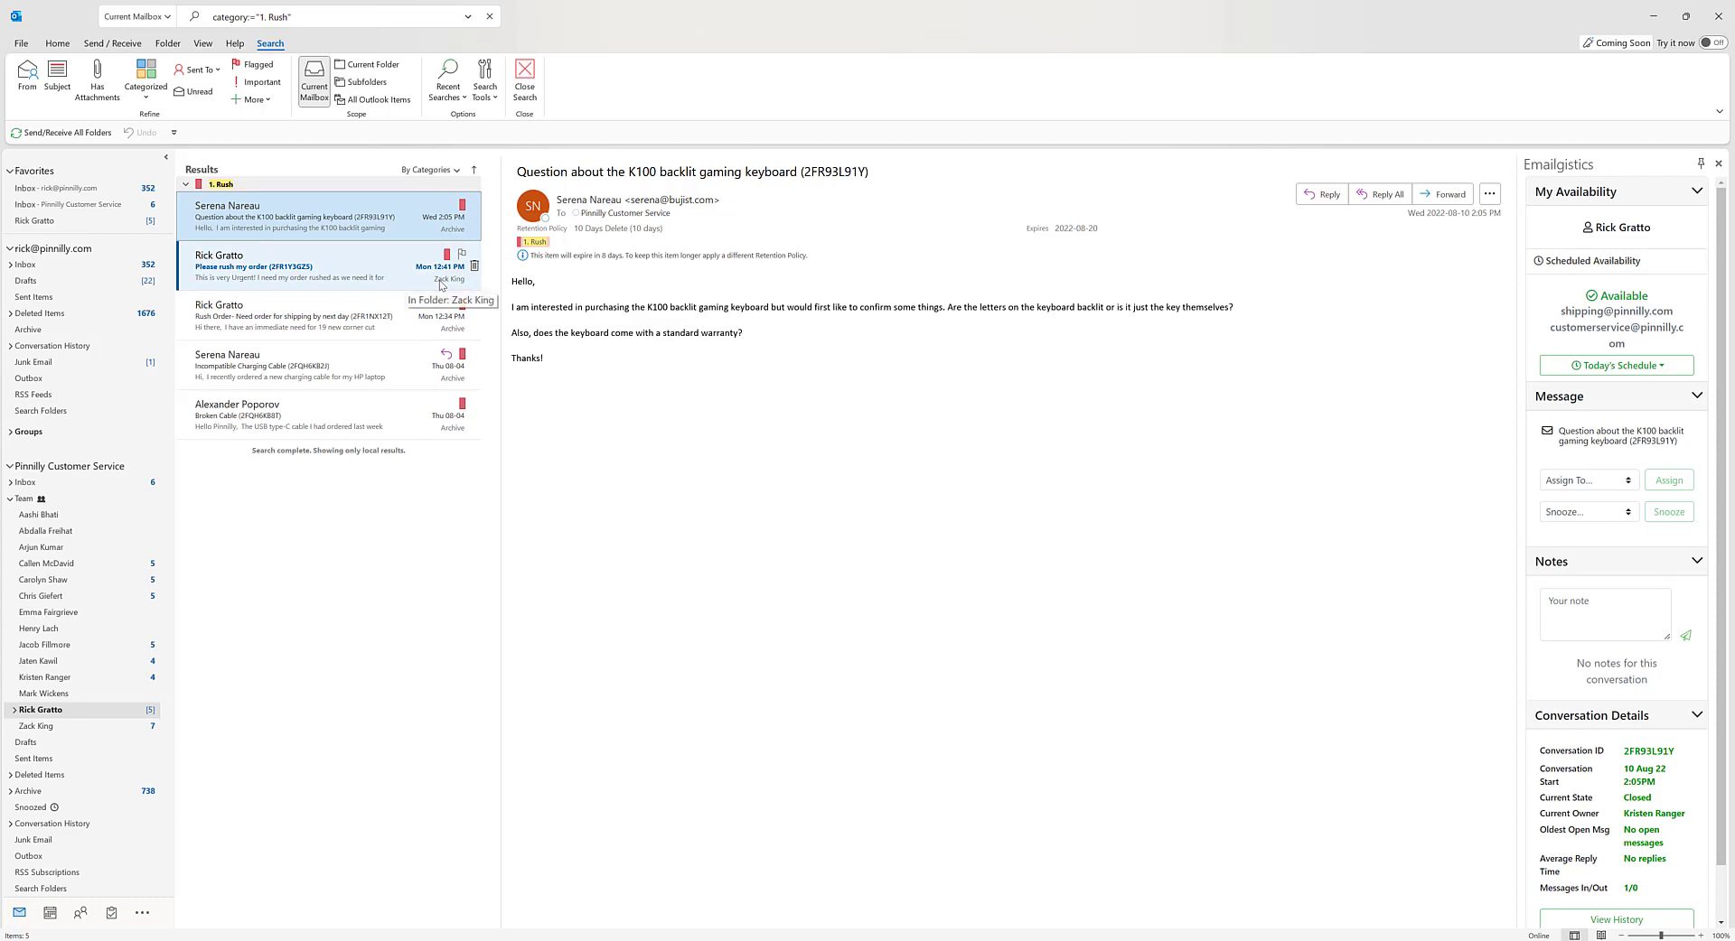
Step: Assign 'Please rush my order' to the chosen team member with Emailgistics Assign To, then reopen it
left_click(421, 277)
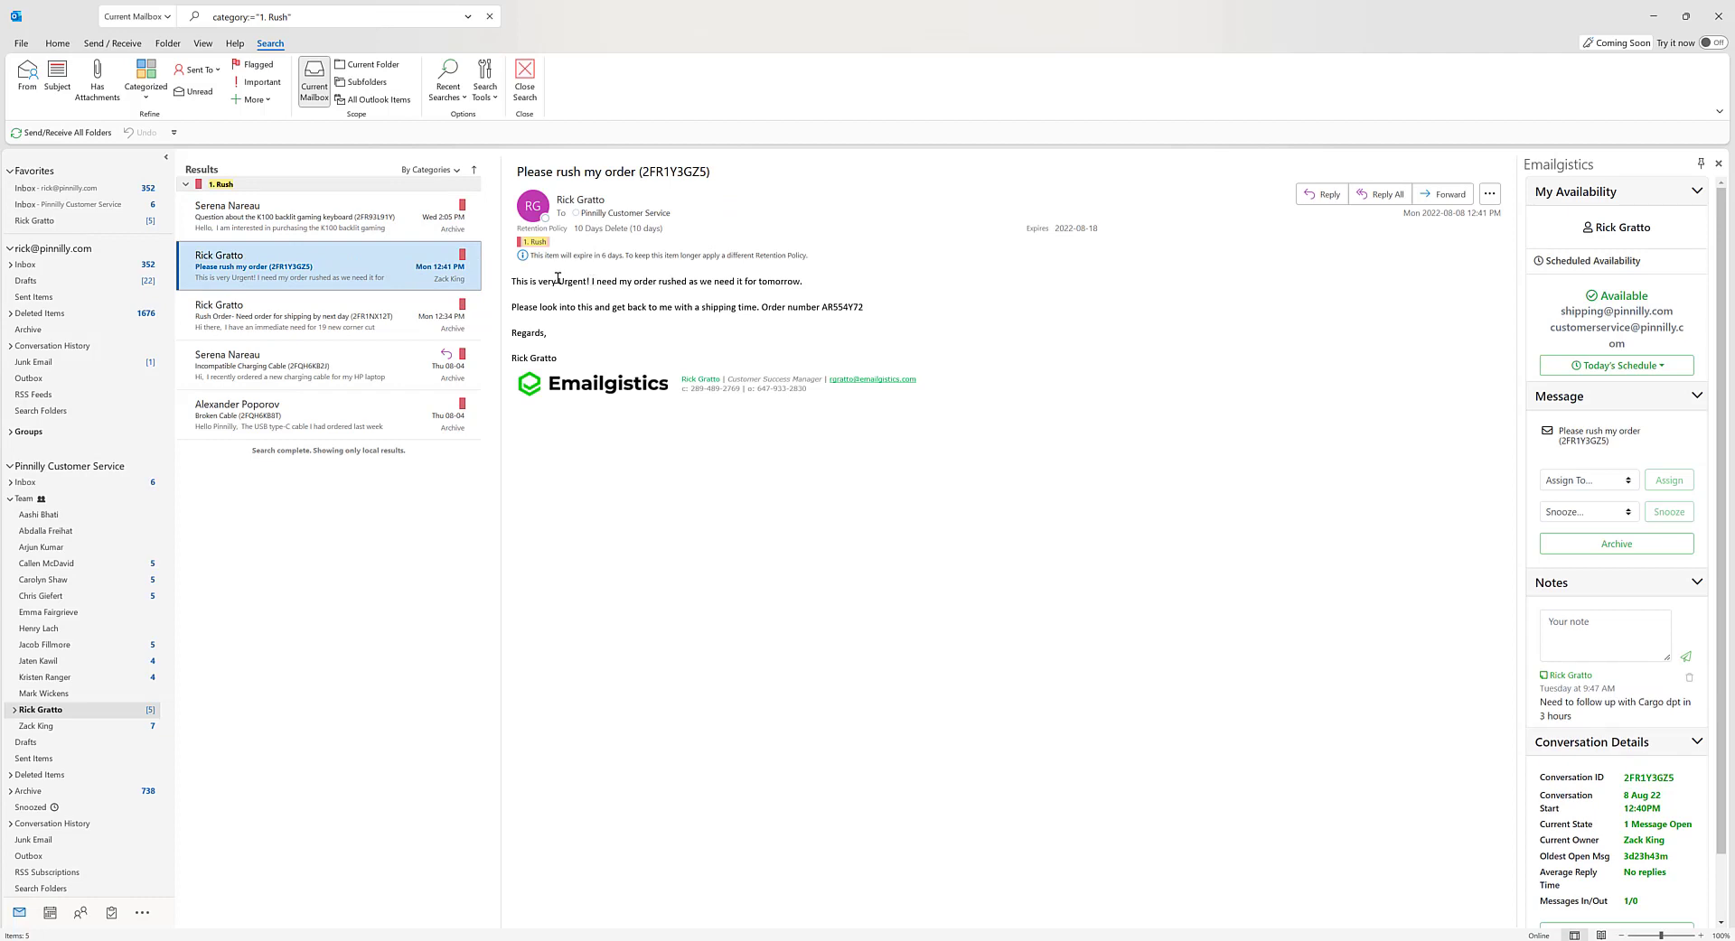
left_click(1617, 479)
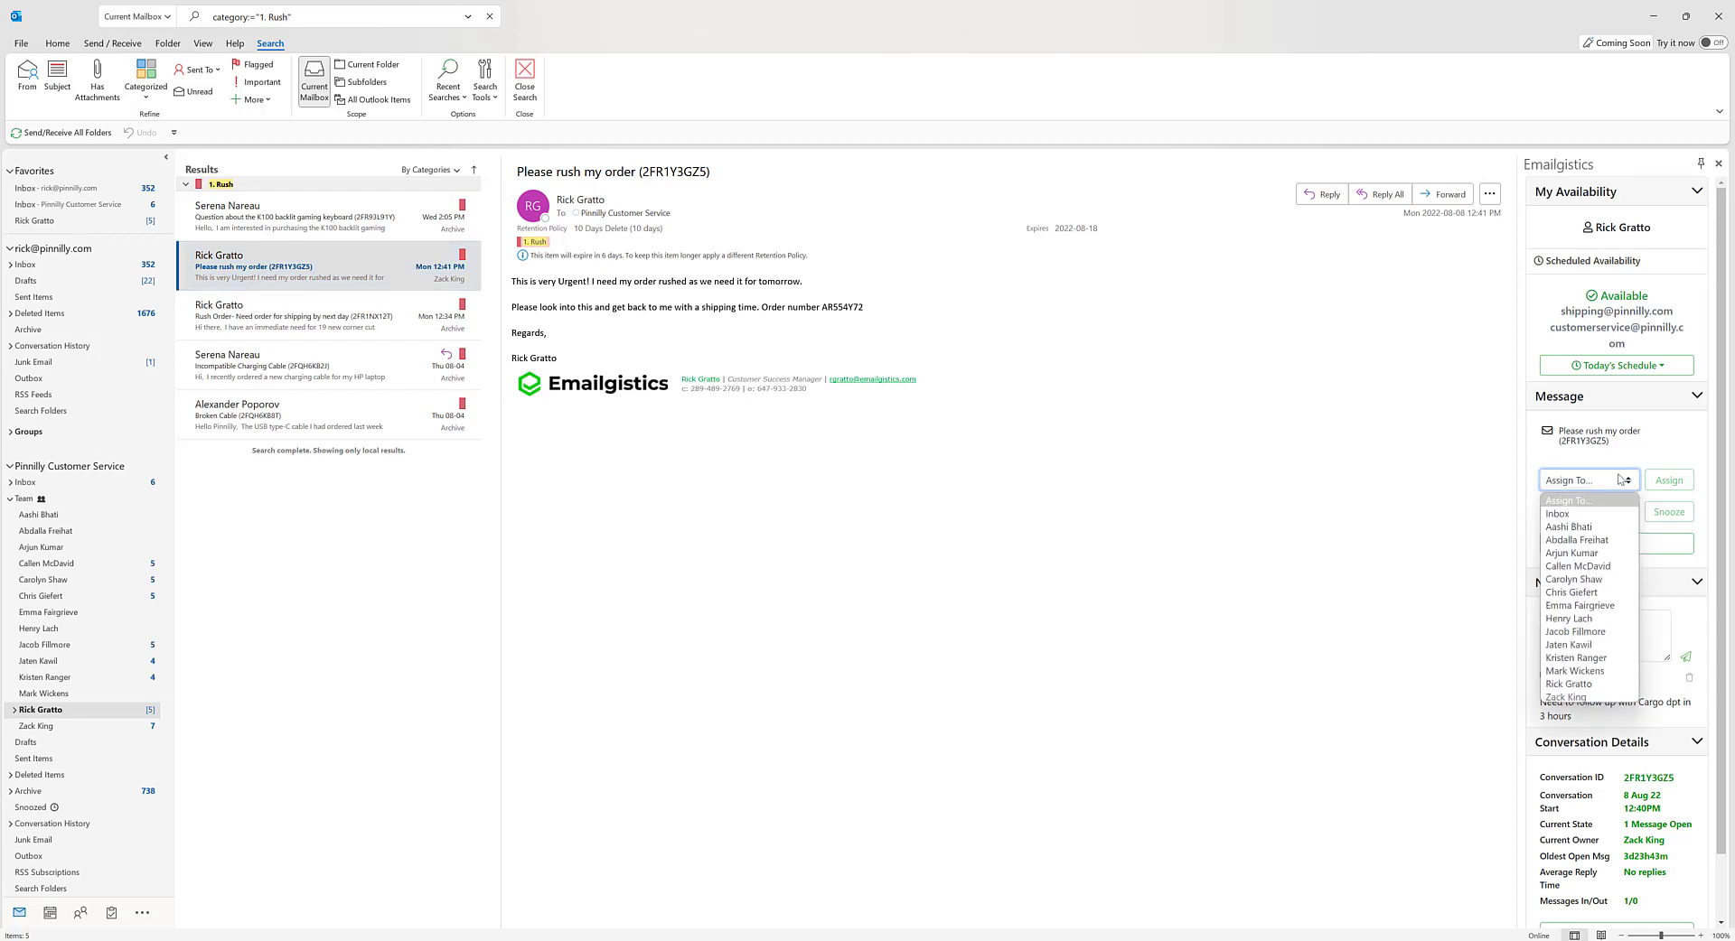
left_click(1568, 684)
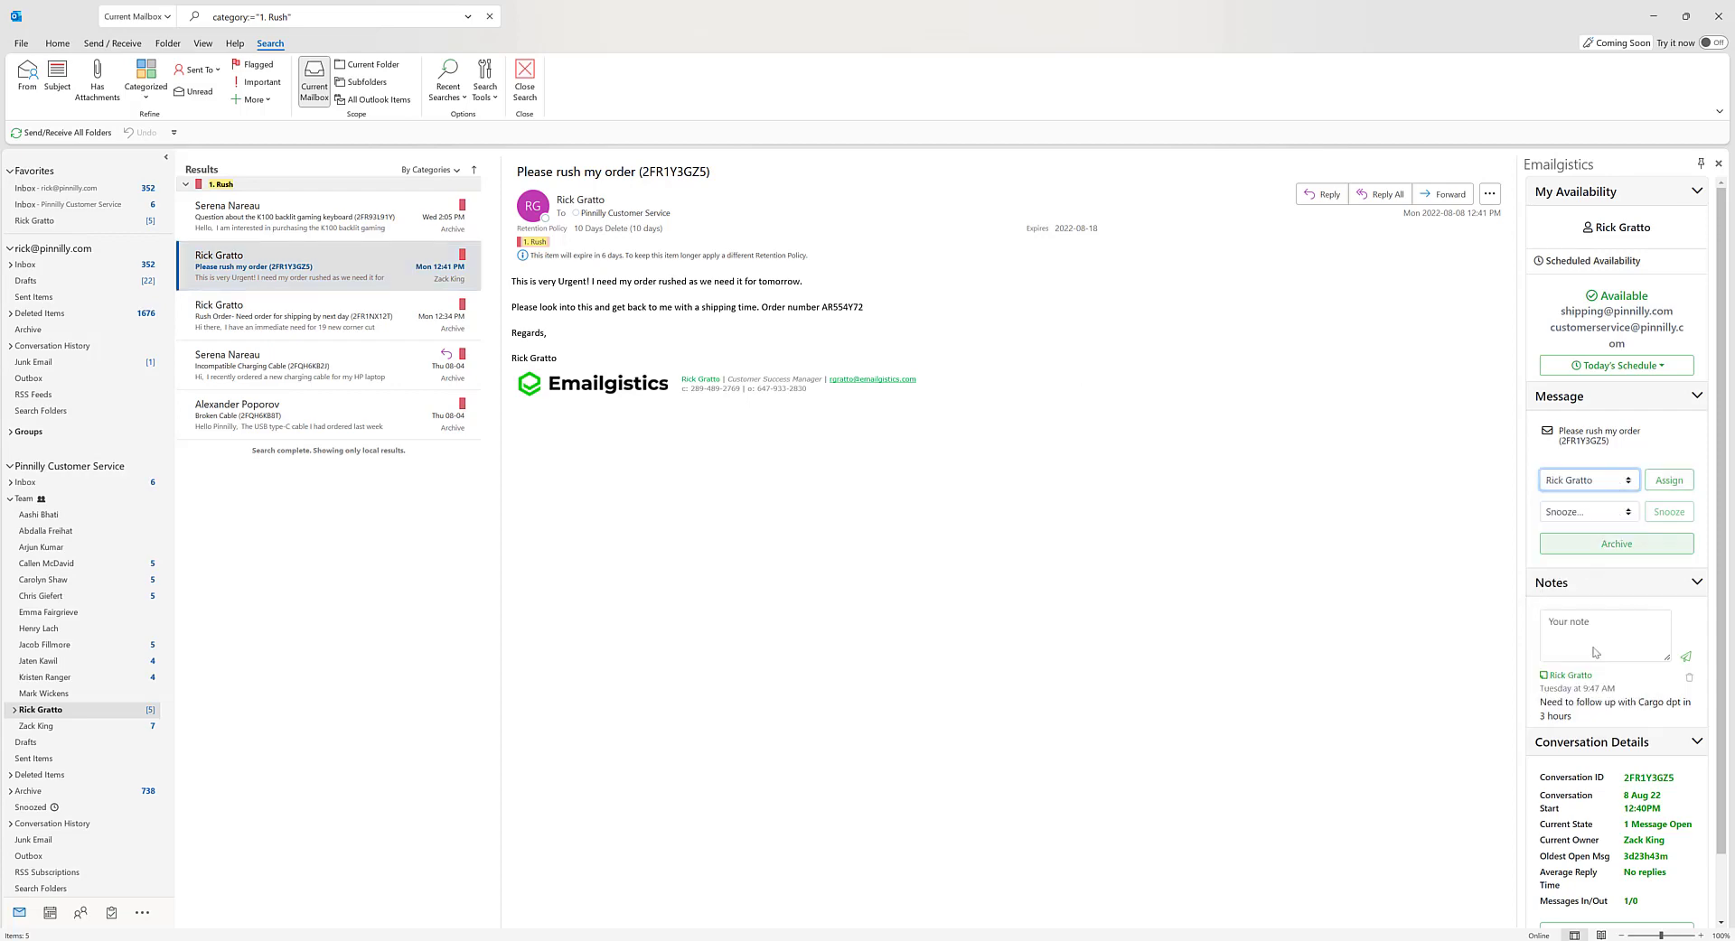
left_click(1654, 481)
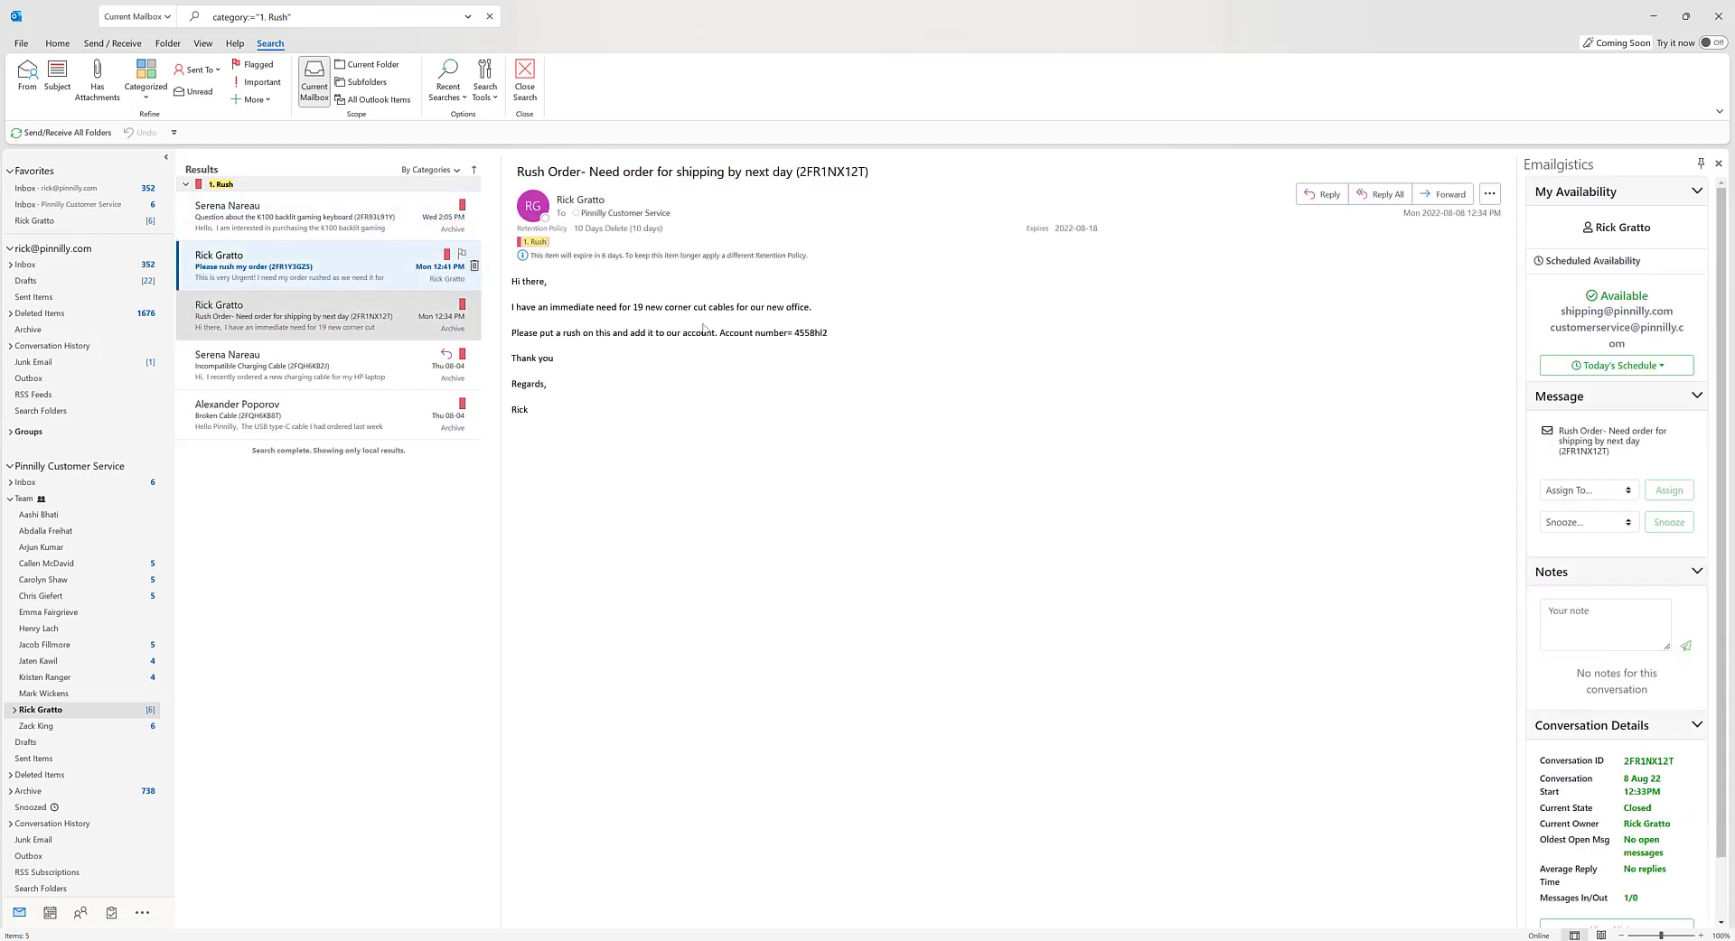
left_click(432, 285)
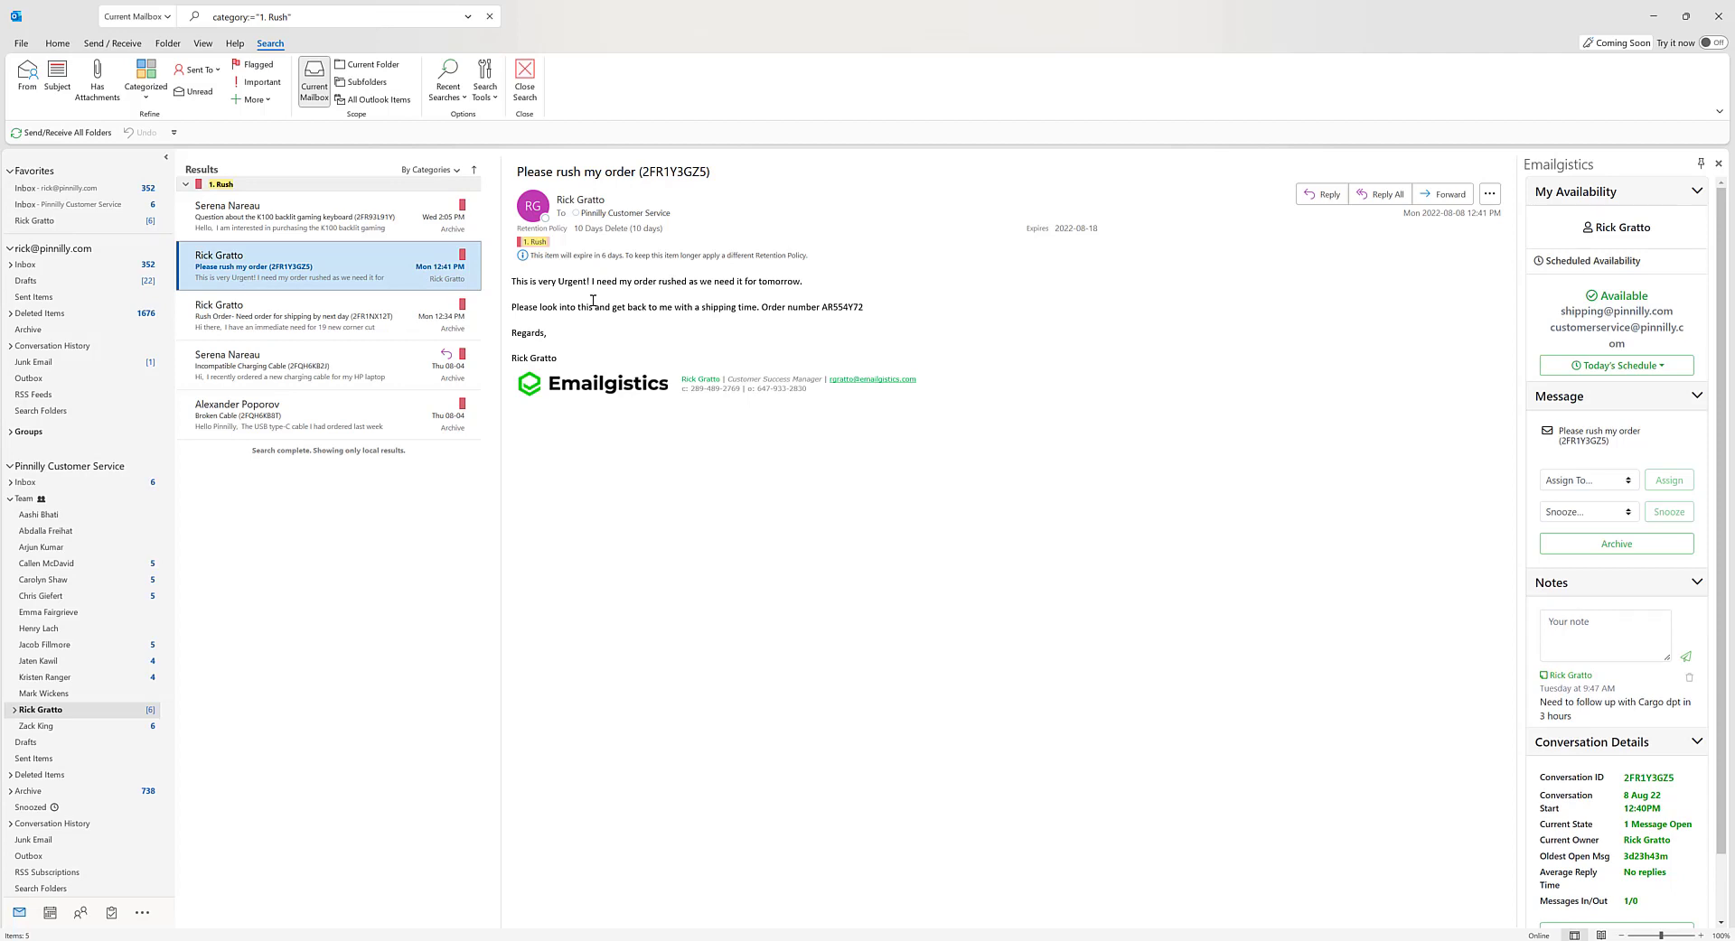
scroll(1616, 740, "down", 2)
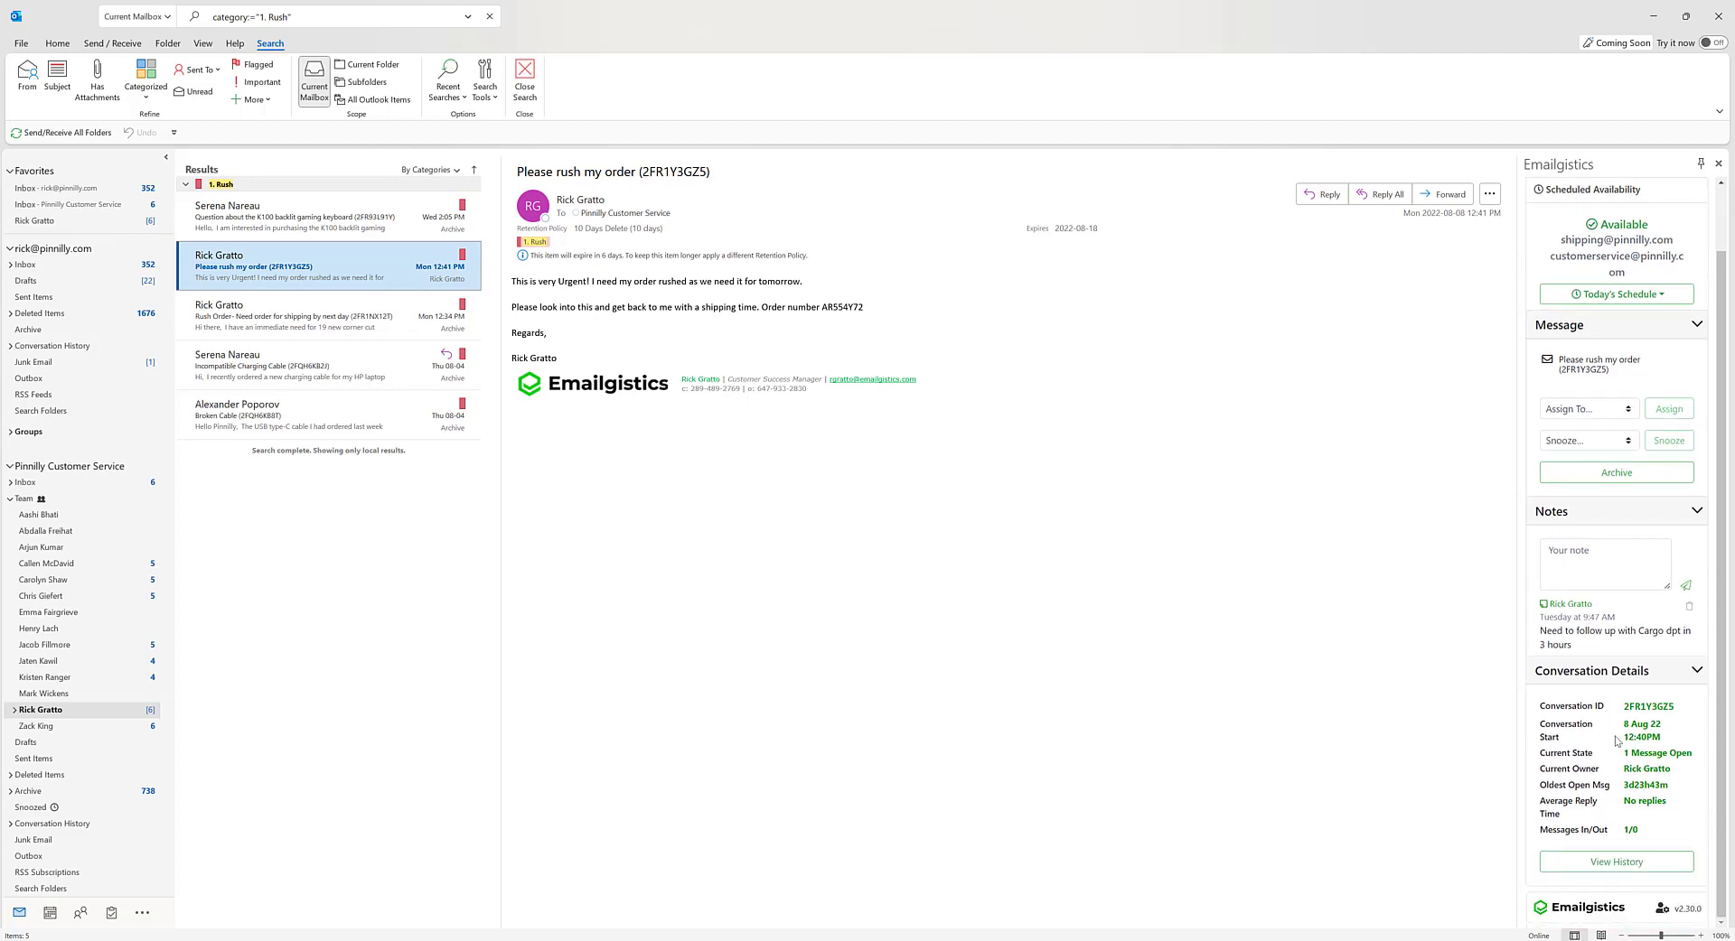
scroll(1616, 741, "up", 2)
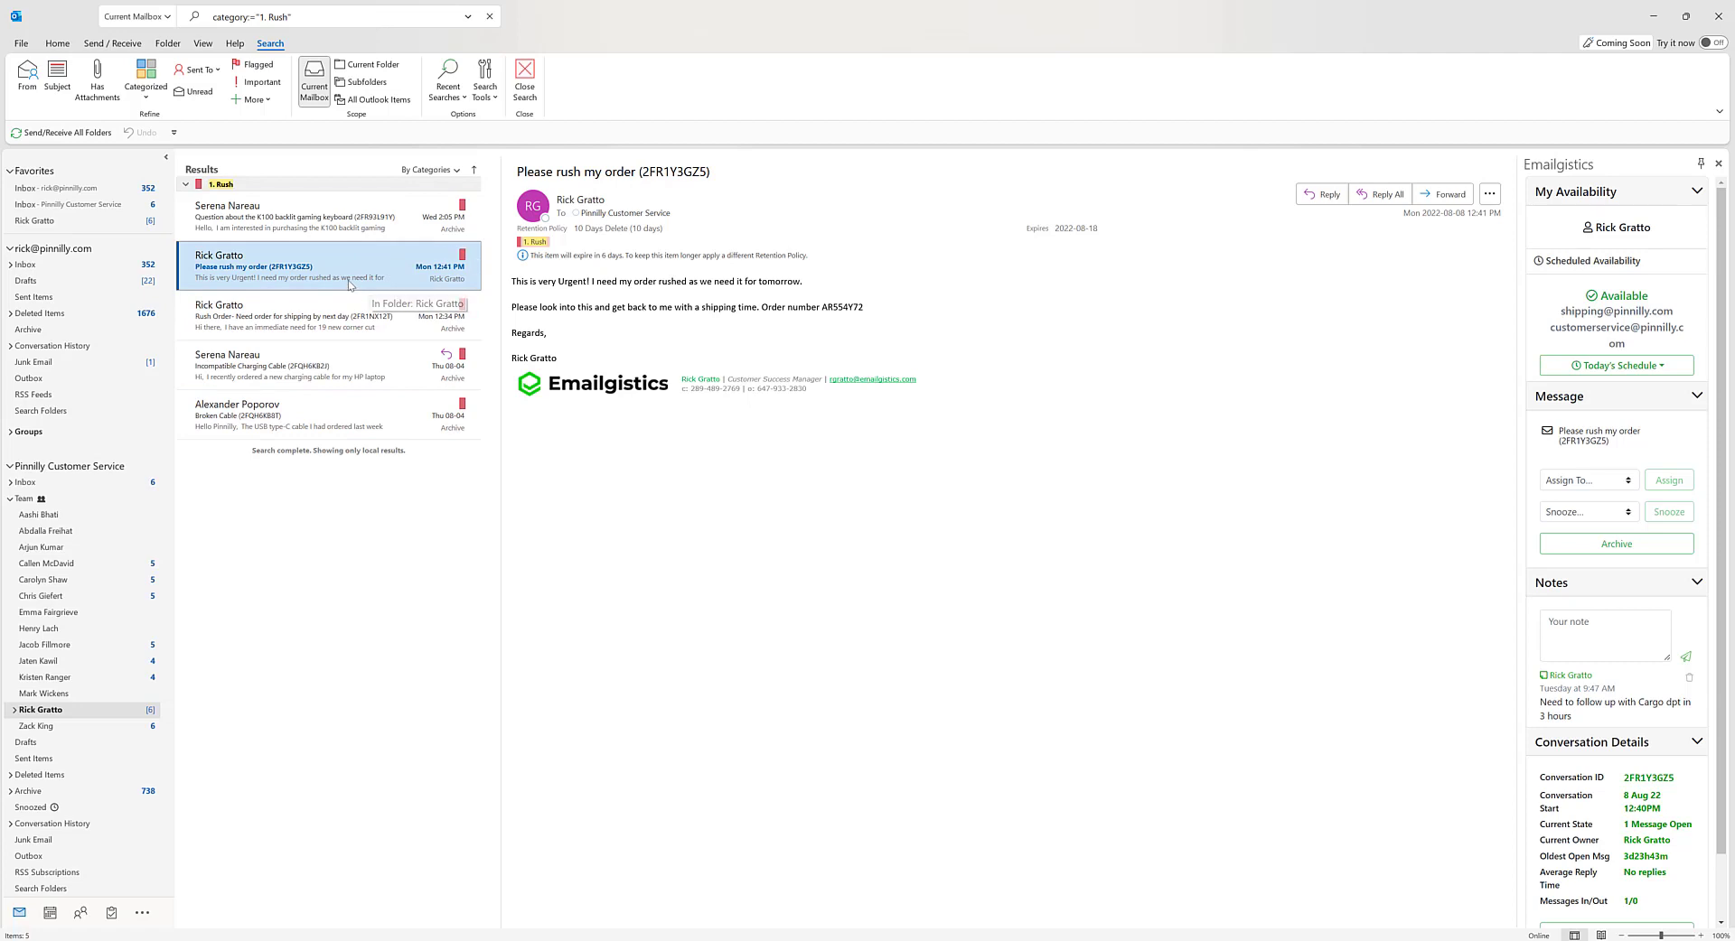
Step: Search only the Archive folder (Current Folder scope) for messages in the '1. Rush' category
left_click(167, 17)
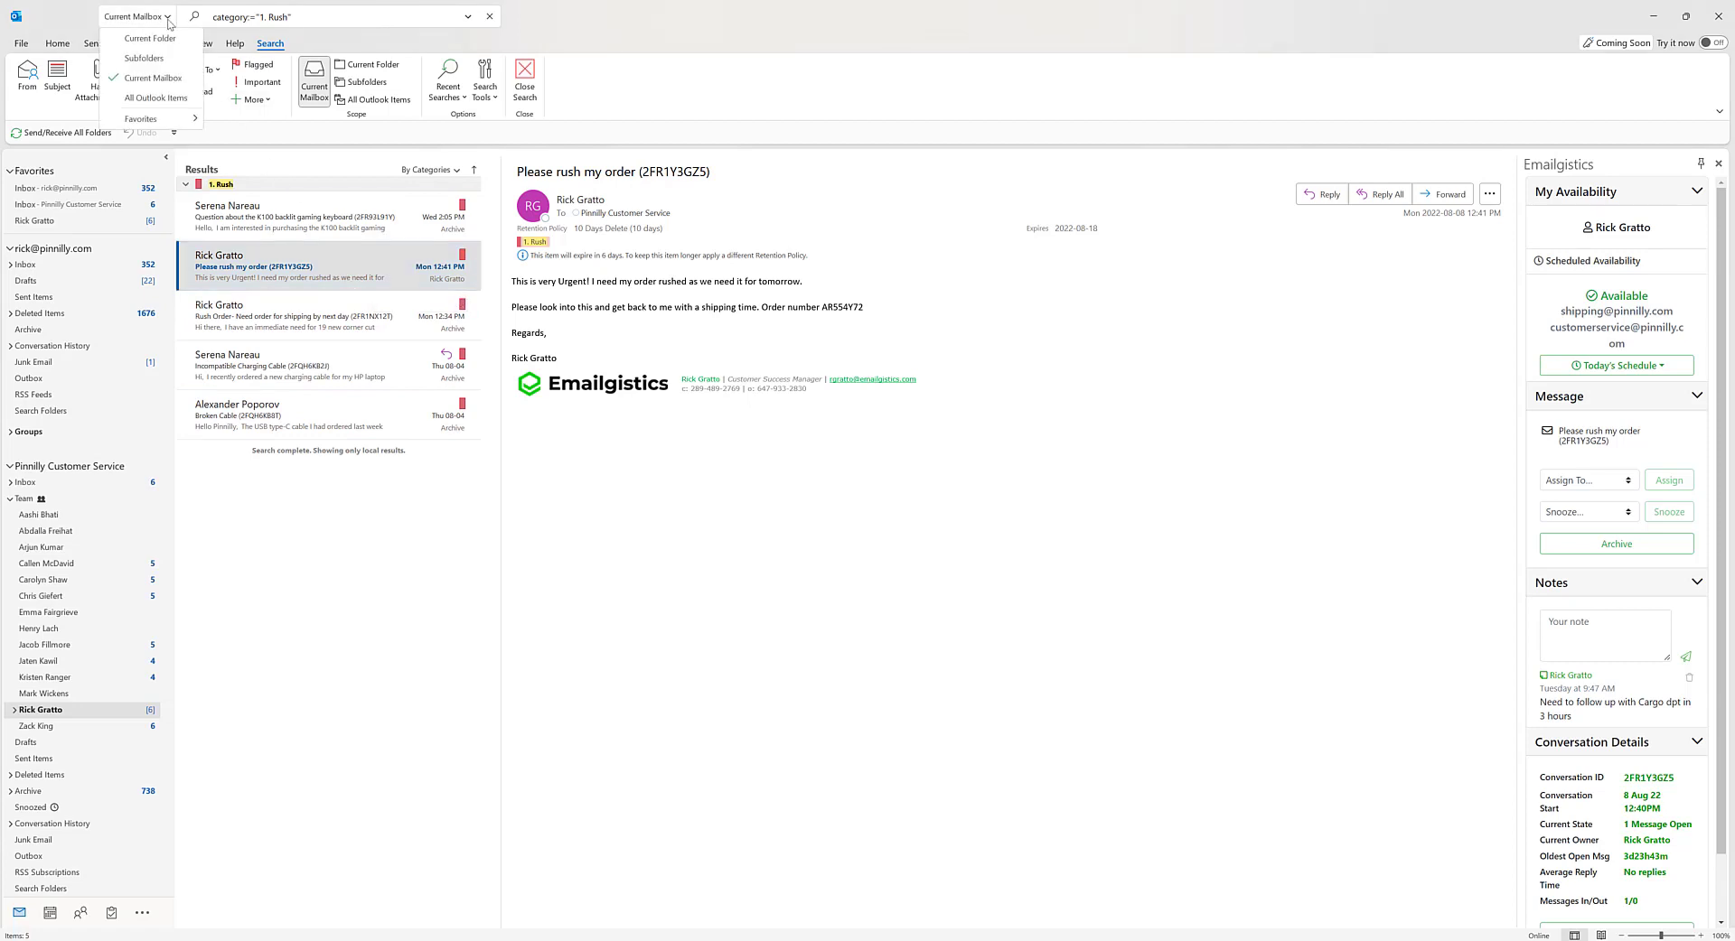
left_click(152, 38)
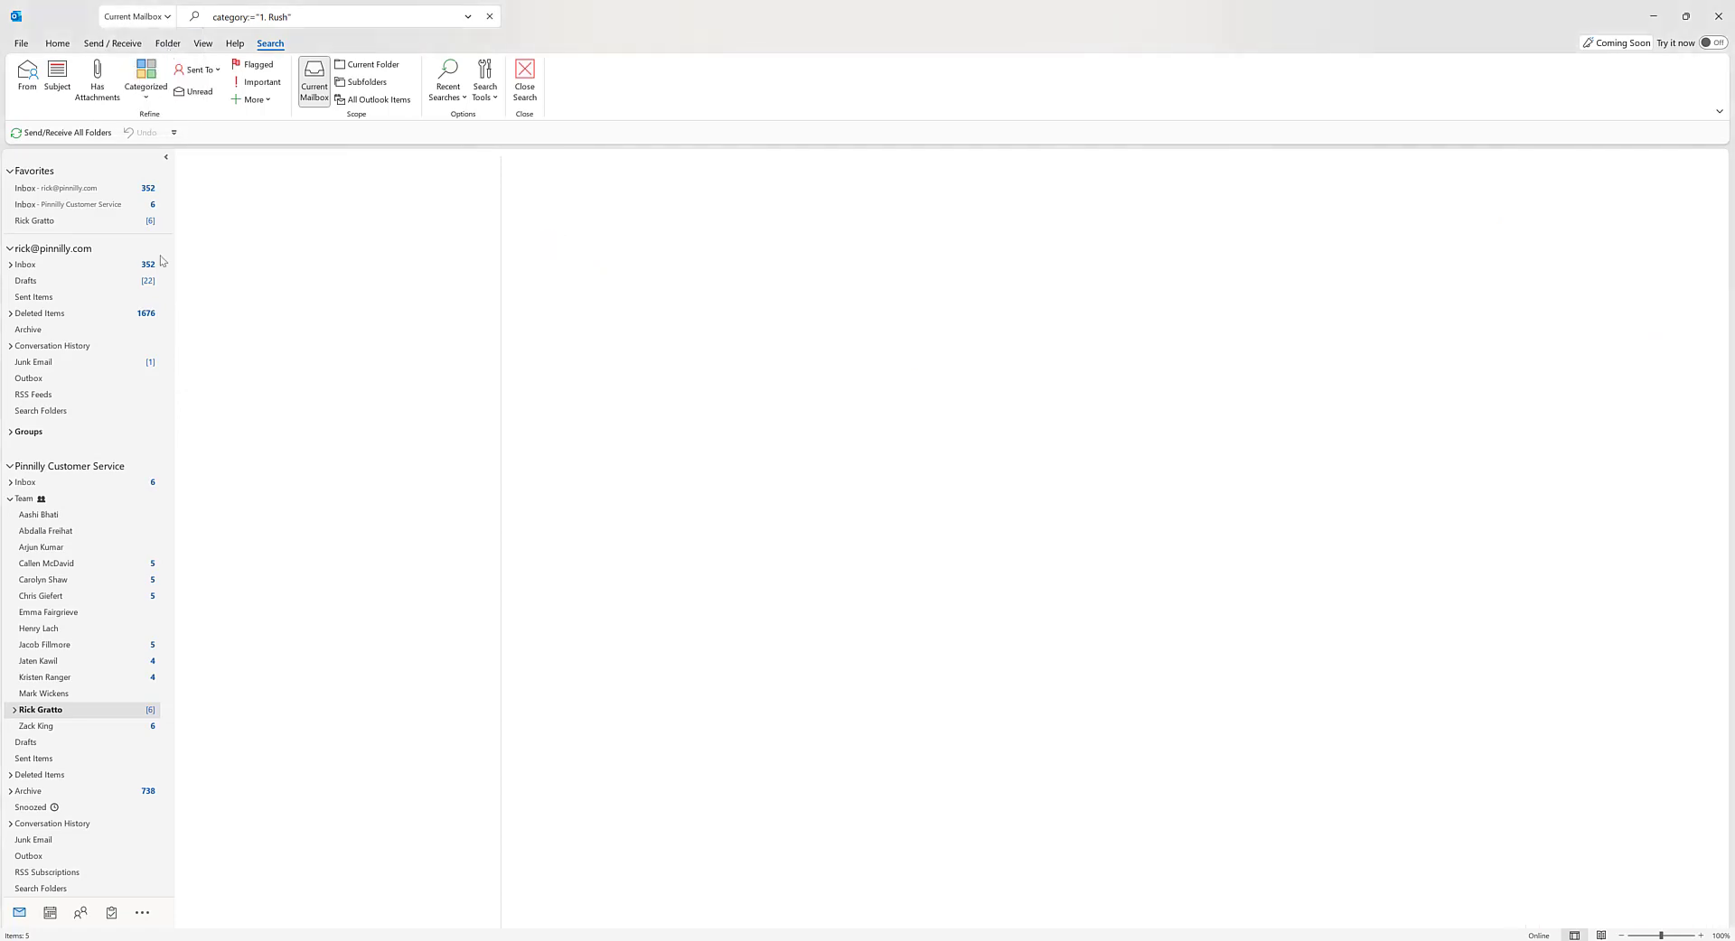
left_click(123, 789)
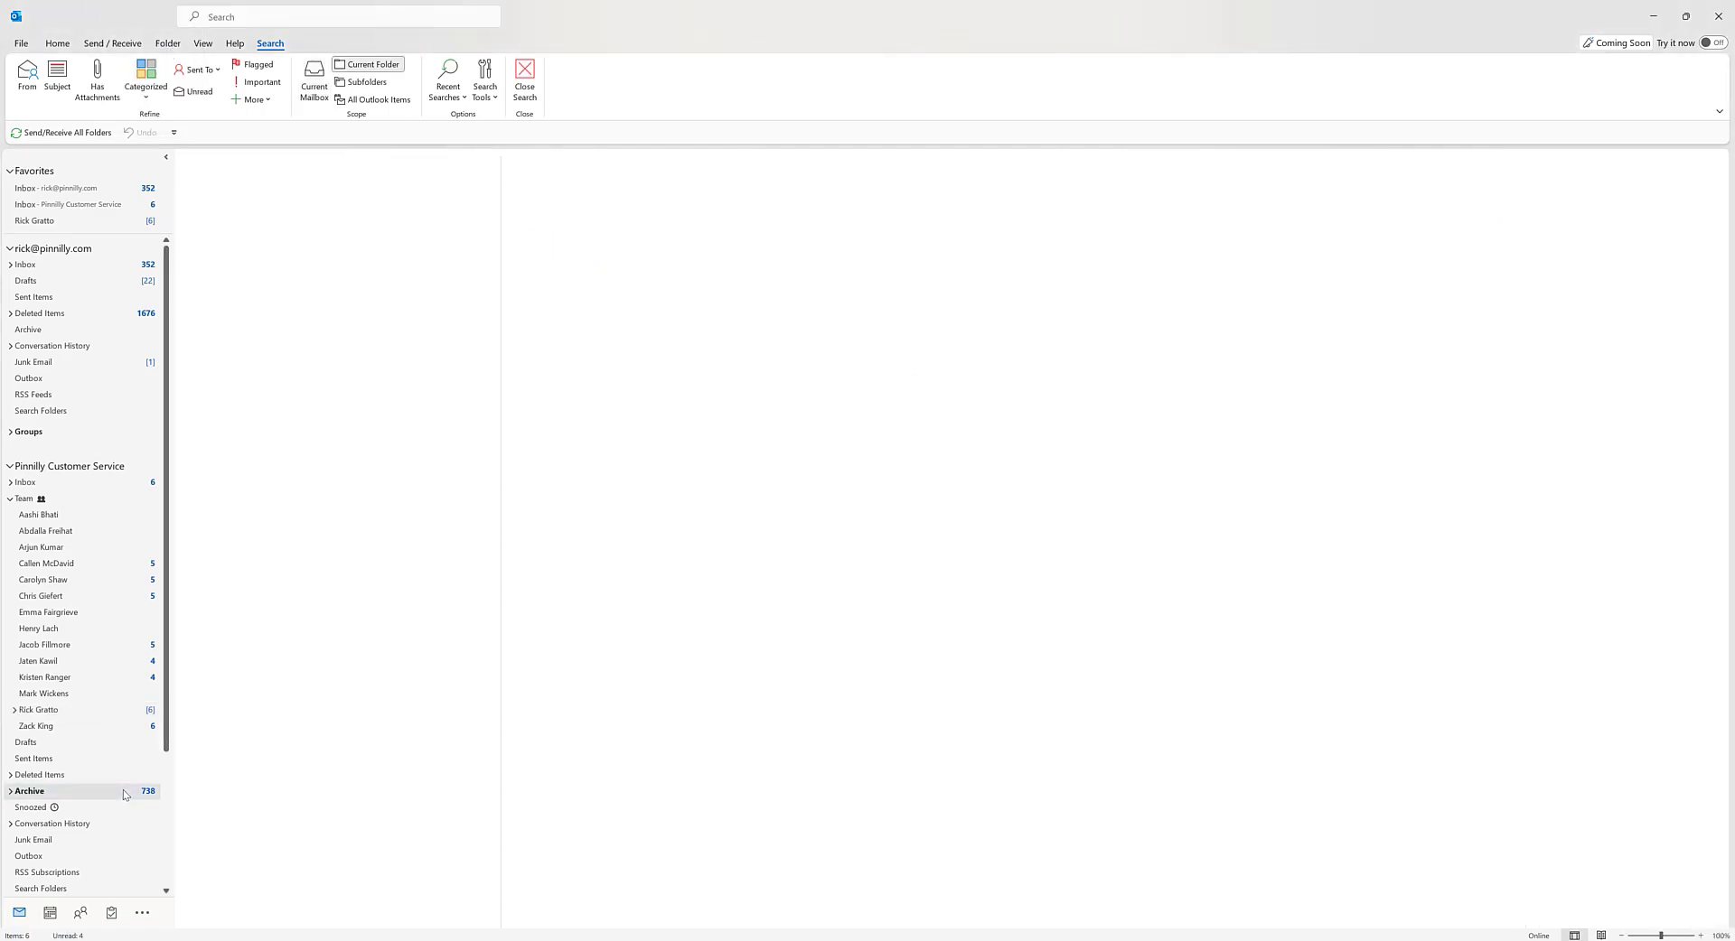
left_click(400, 15)
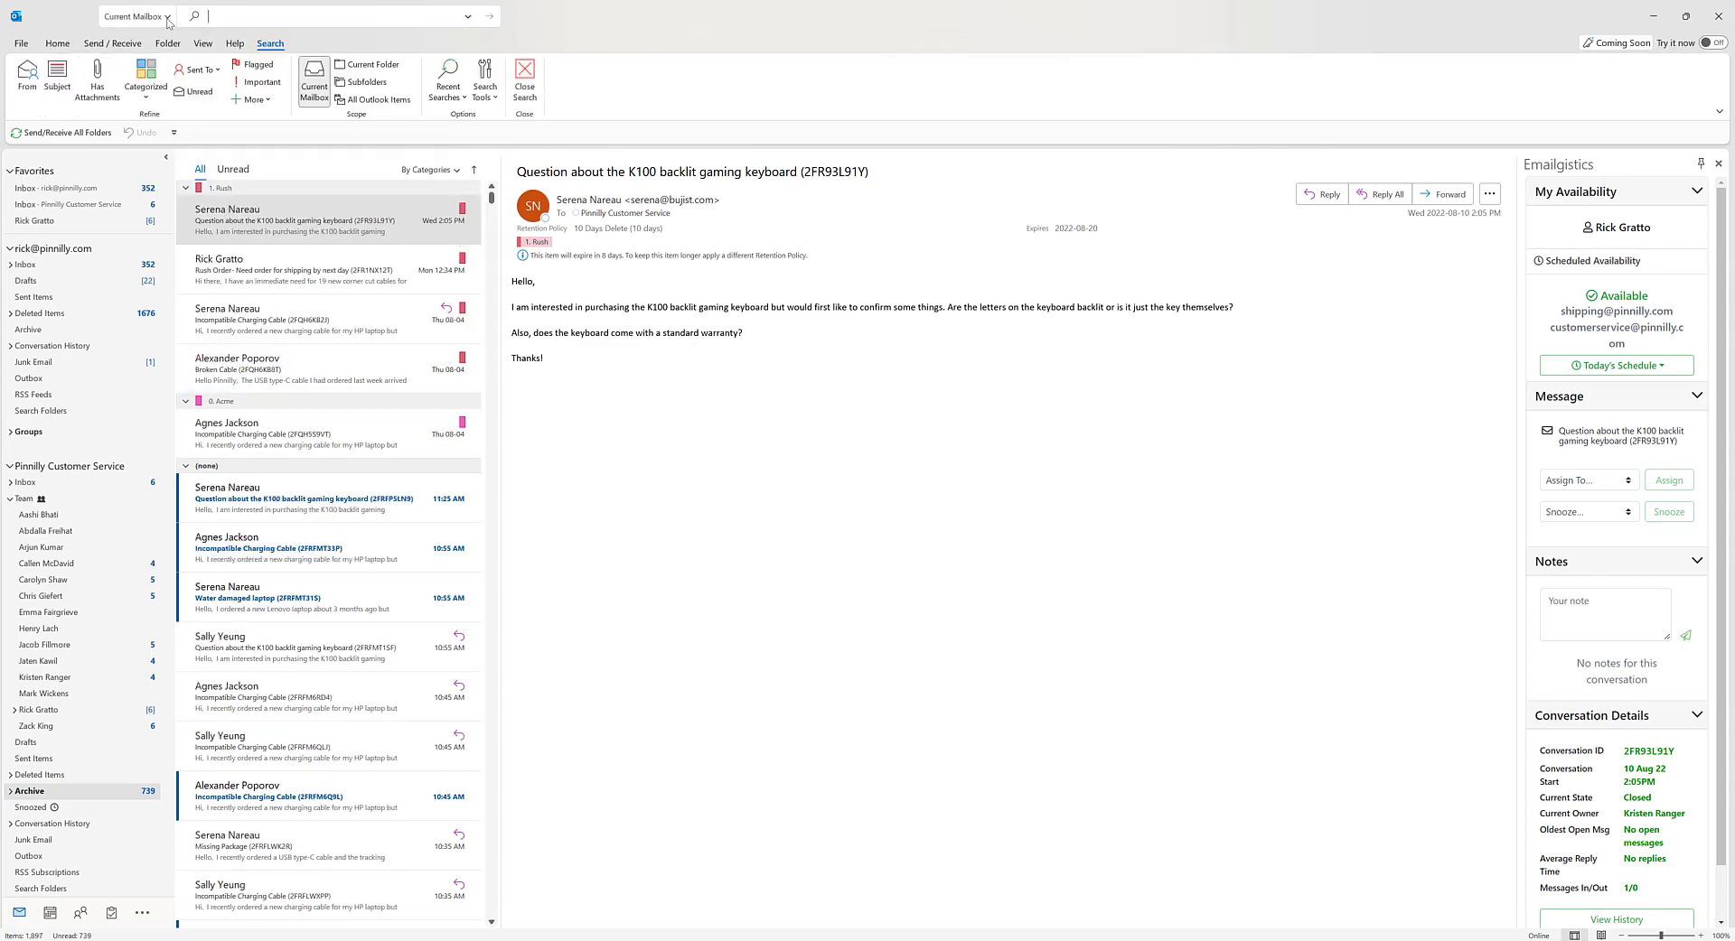
left_click(167, 17)
left_click(150, 38)
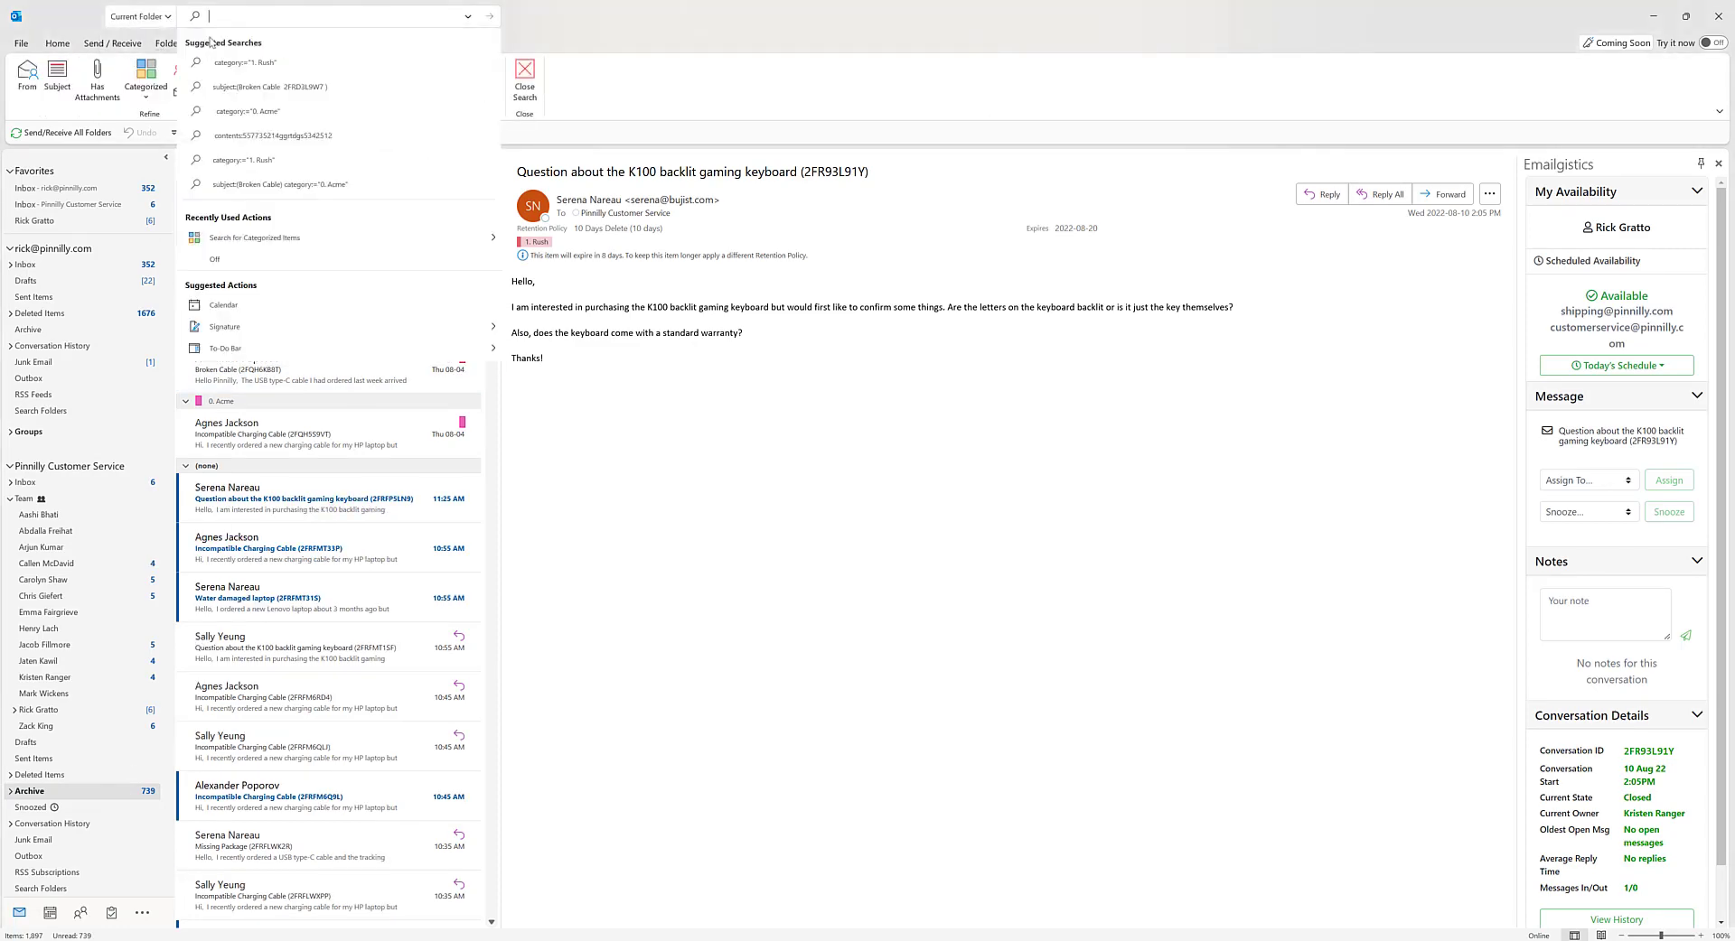
left_click(468, 16)
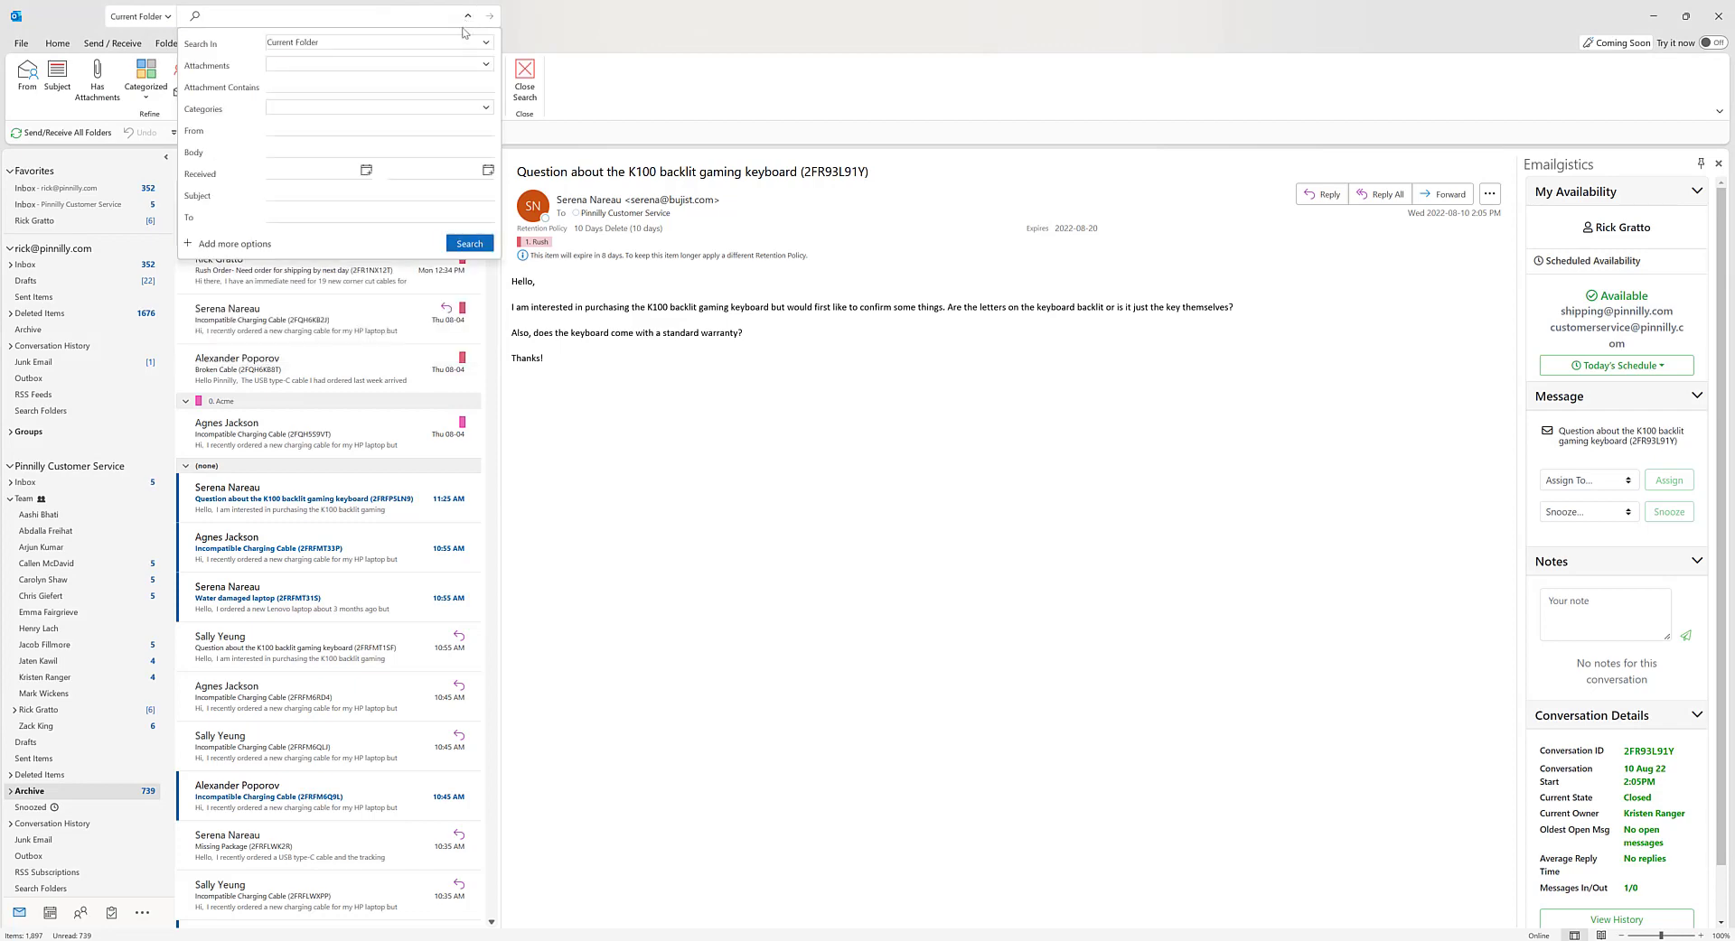
left_click(442, 108)
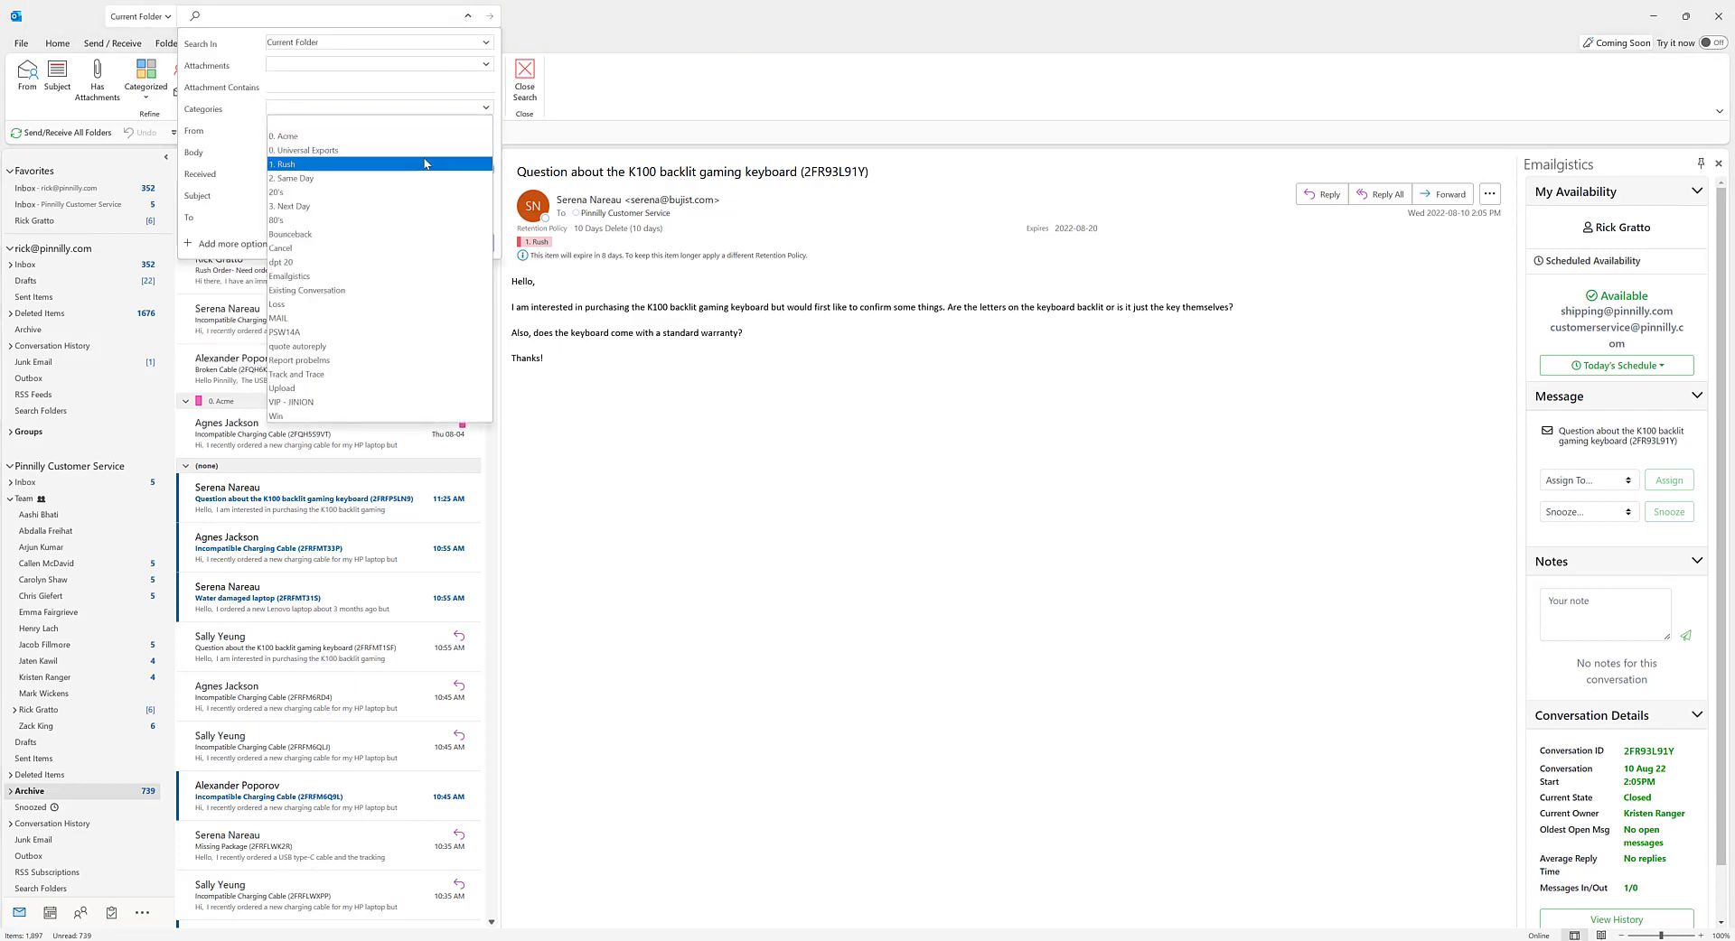
left_click(430, 165)
left_click(479, 243)
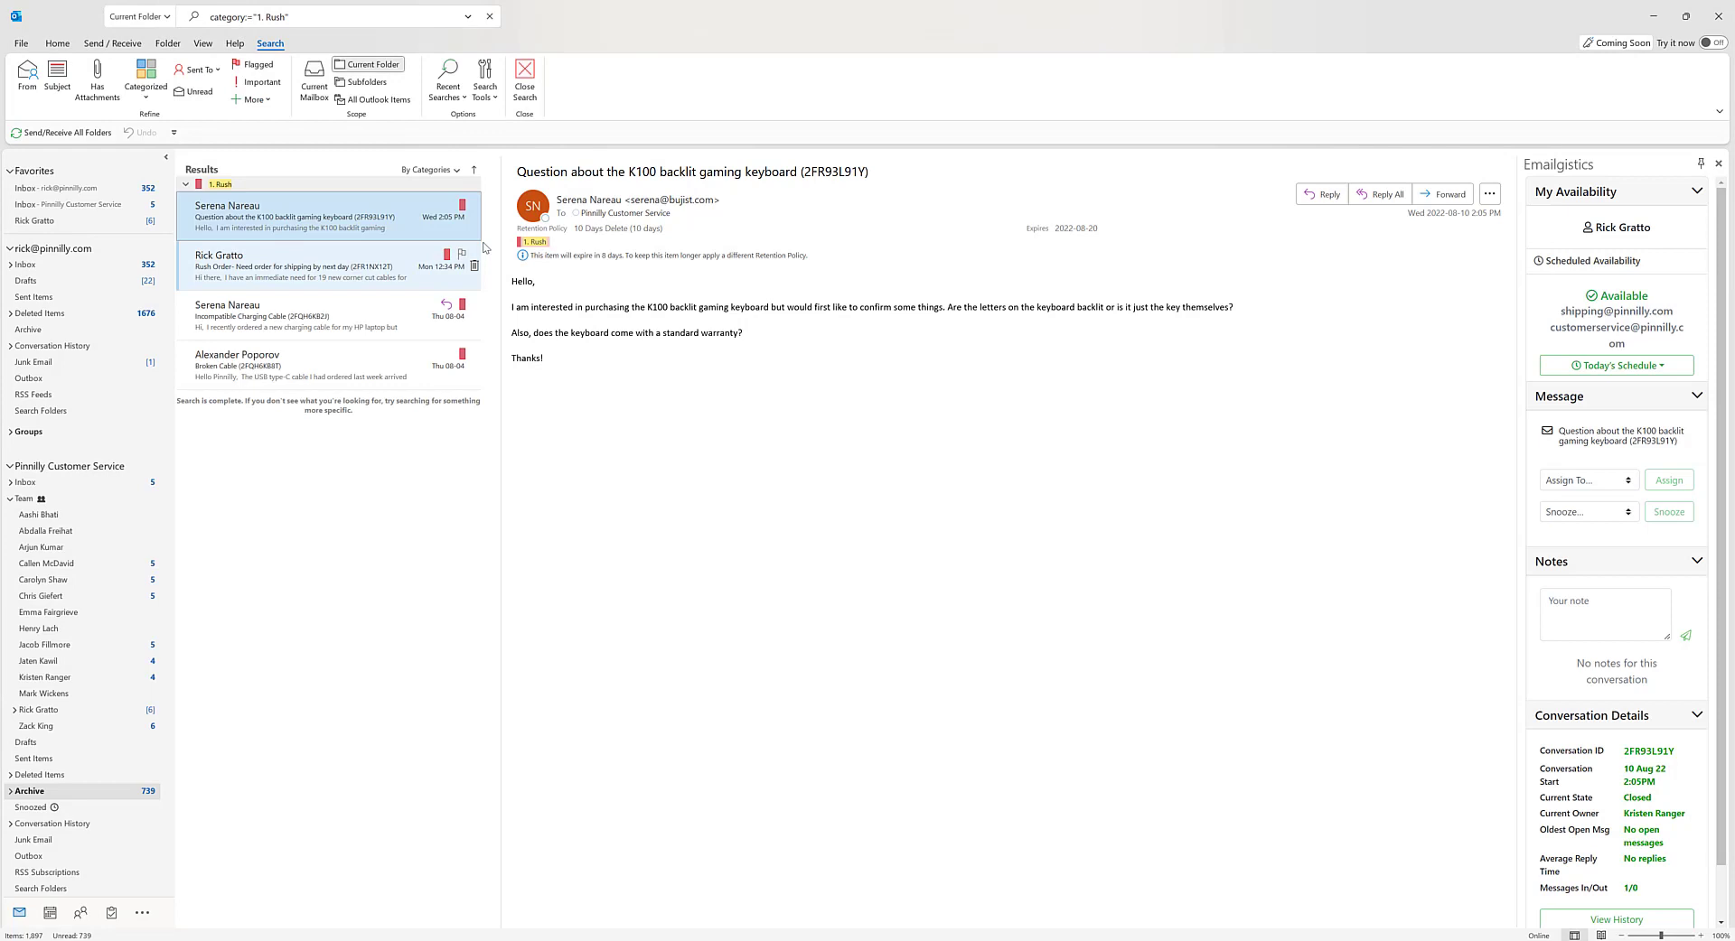